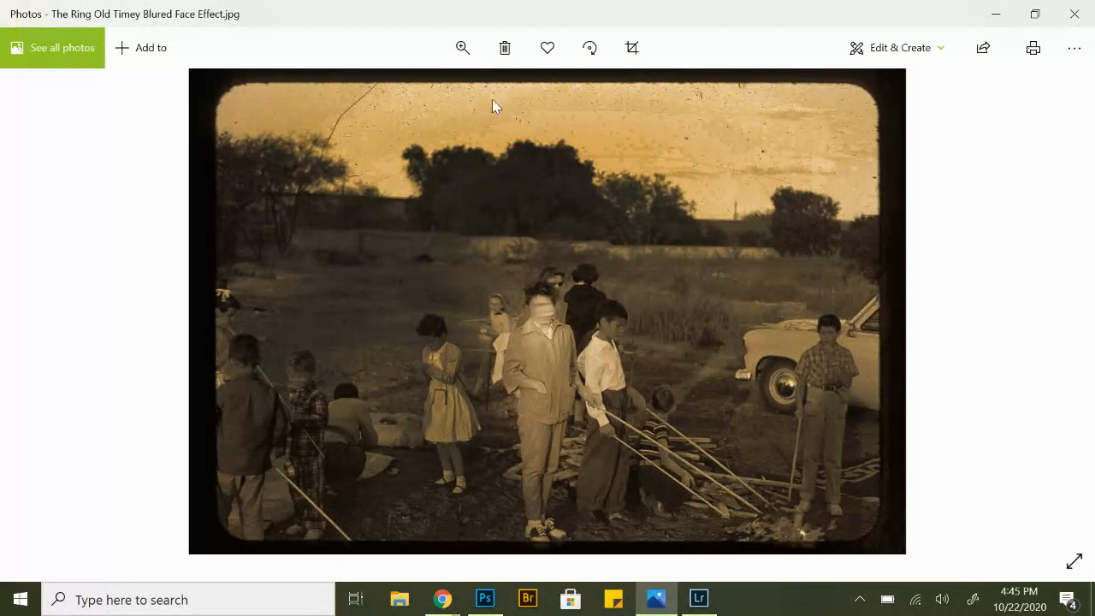
Zoom in on the finished example photo to examine the blurred face of the central figure.
{"action": "left_click", "coordinate": [462, 47]}
{"action": "left_click", "coordinate": [434, 98]}
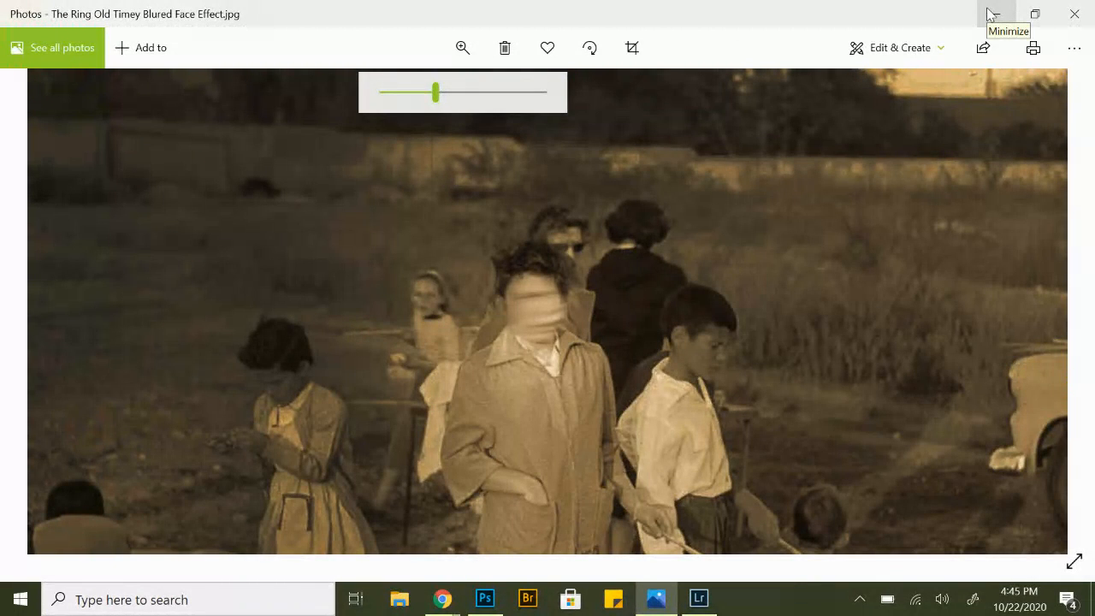
Switch to Lightroom Classic and convert the woodpile photo to Black & White treatment.
{"action": "left_click", "coordinate": [707, 602]}
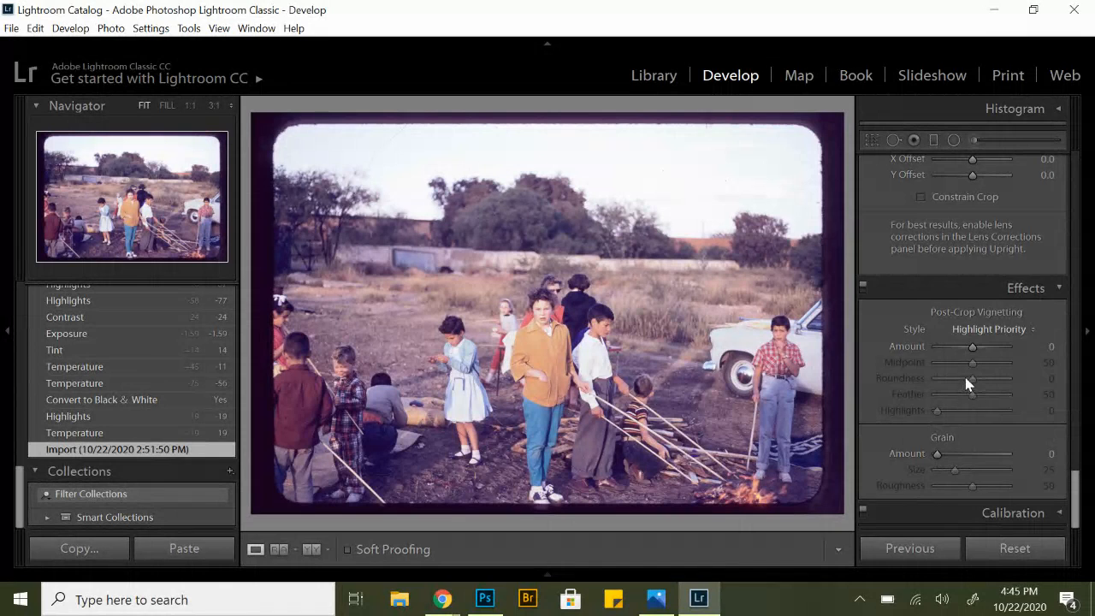
{"action": "scroll", "coordinate": [968, 384], "scroll_direction": "up", "scroll_amount": 5}
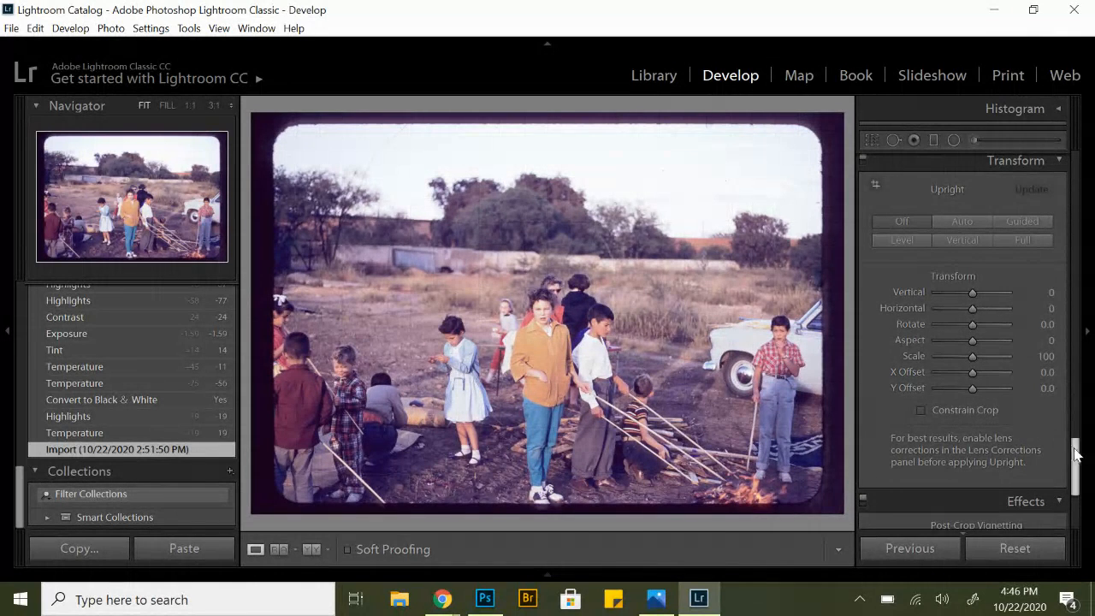
{"action": "scroll", "coordinate": [1075, 456], "scroll_direction": "up", "scroll_amount": 8}
{"action": "left_click_drag", "start_coordinate": [1077, 289], "coordinate": [1079, 169]}
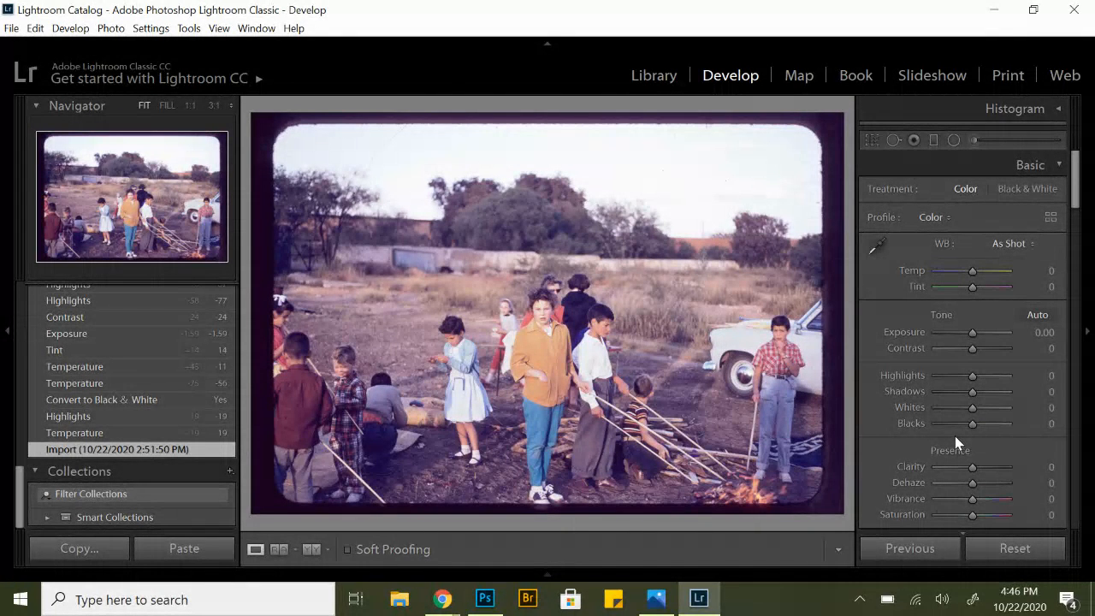
{"action": "left_click", "coordinate": [1022, 191]}
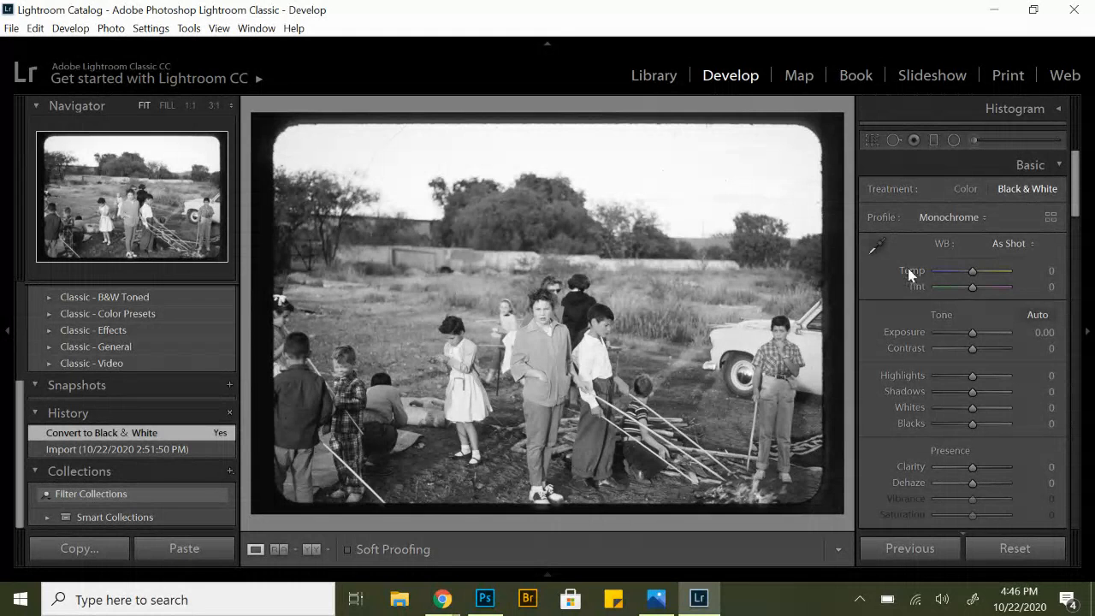
Set Exposure to -1.02, Contrast to -1, Highlights to -93, Whites to +27, Blacks to -41 and Clarity to +32.
{"action": "left_click_drag", "start_coordinate": [970, 332], "coordinate": [961, 332]}
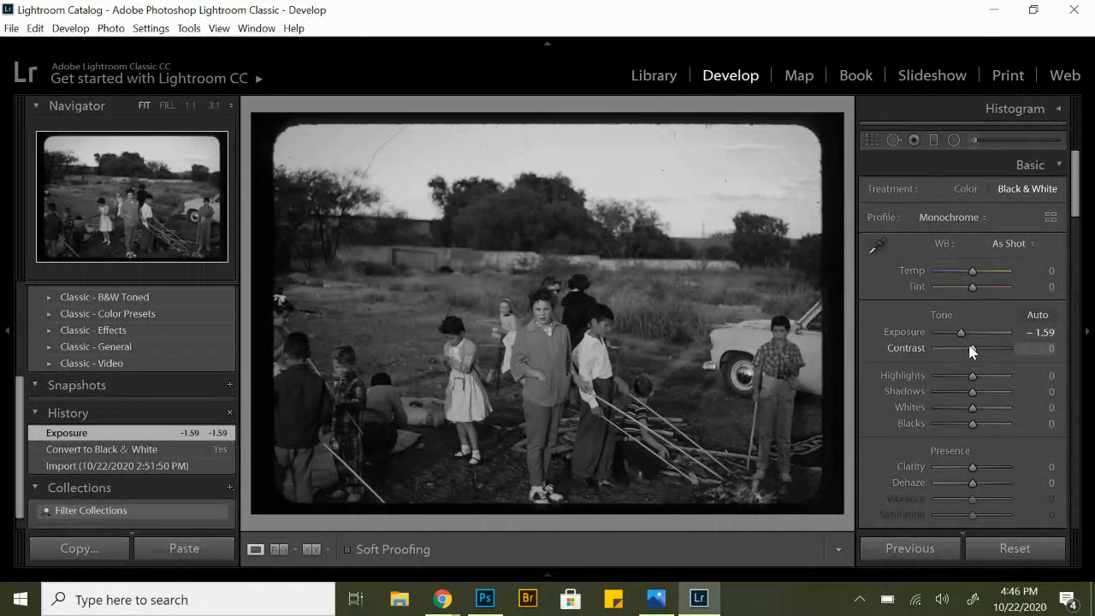
{"action": "left_click_drag", "start_coordinate": [961, 348], "coordinate": [941, 381]}
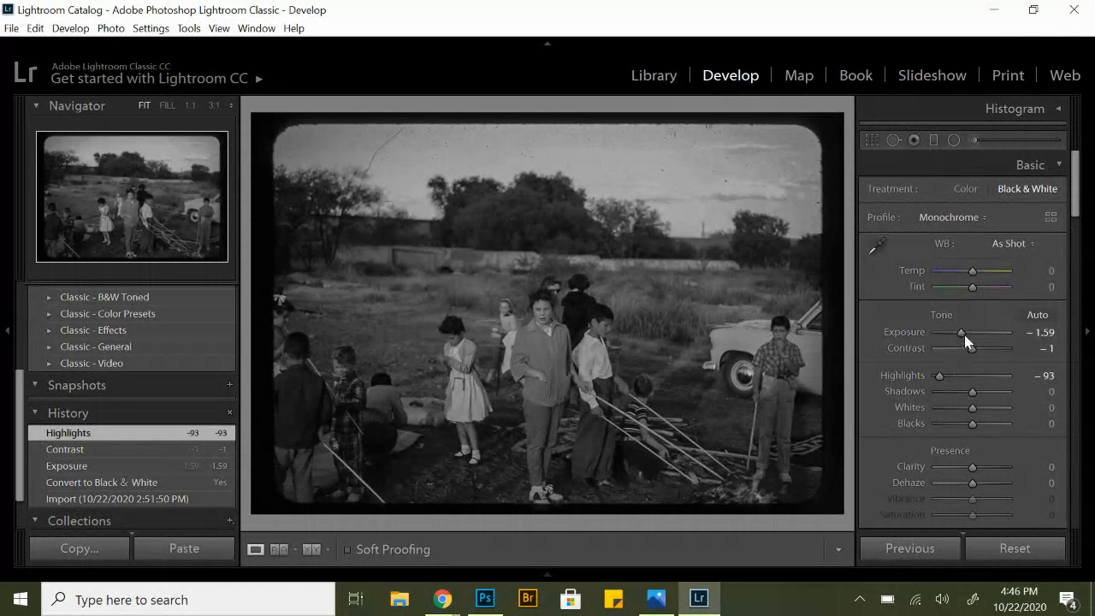
{"action": "left_click_drag", "start_coordinate": [961, 333], "coordinate": [965, 332]}
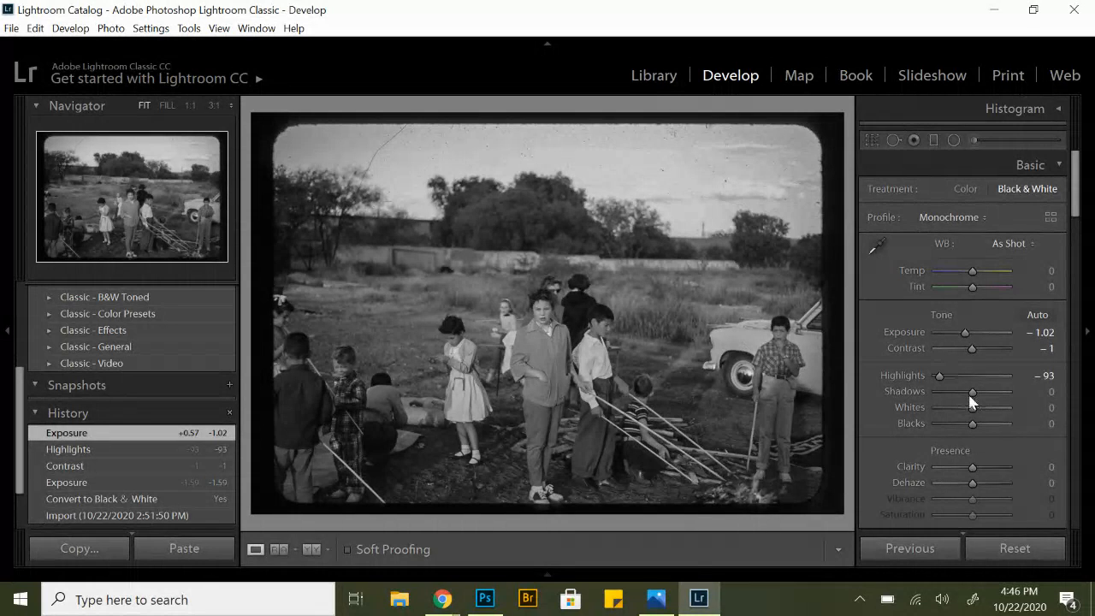
{"action": "left_click_drag", "start_coordinate": [972, 407], "coordinate": [981, 417]}
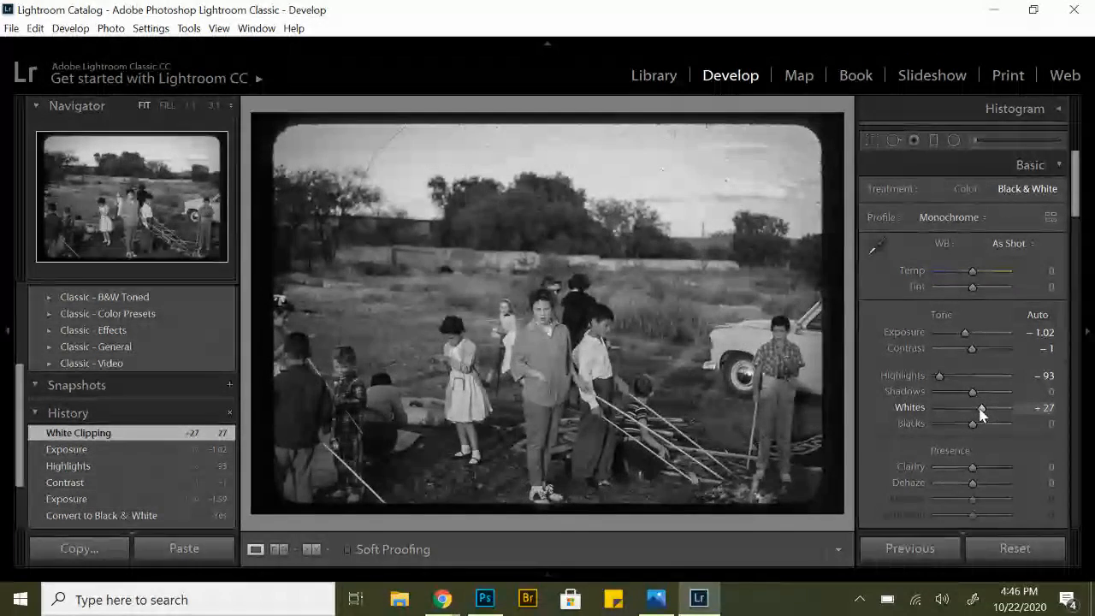
{"action": "left_click_drag", "start_coordinate": [972, 427], "coordinate": [957, 428]}
{"action": "left_click_drag", "start_coordinate": [972, 467], "coordinate": [985, 472]}
Set the Black & White Mix to Red -13, Orange +19, Yellow -2, Green -4, Aqua -79, Blue -19 and Purple -29.
{"action": "left_click_drag", "start_coordinate": [1073, 210], "coordinate": [1073, 329]}
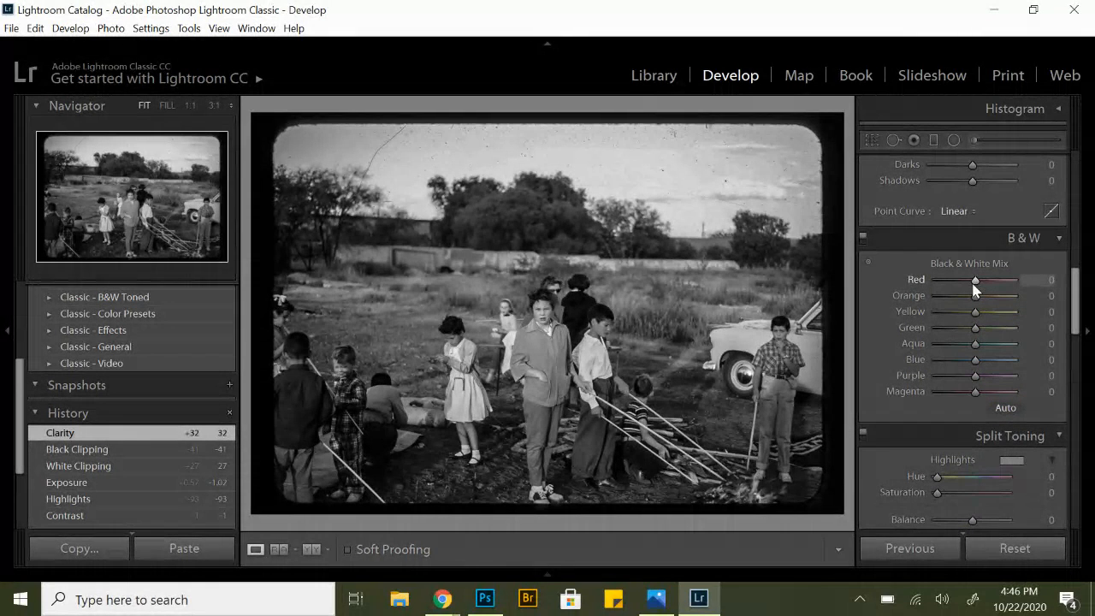
{"action": "left_click_drag", "start_coordinate": [984, 283], "coordinate": [975, 344]}
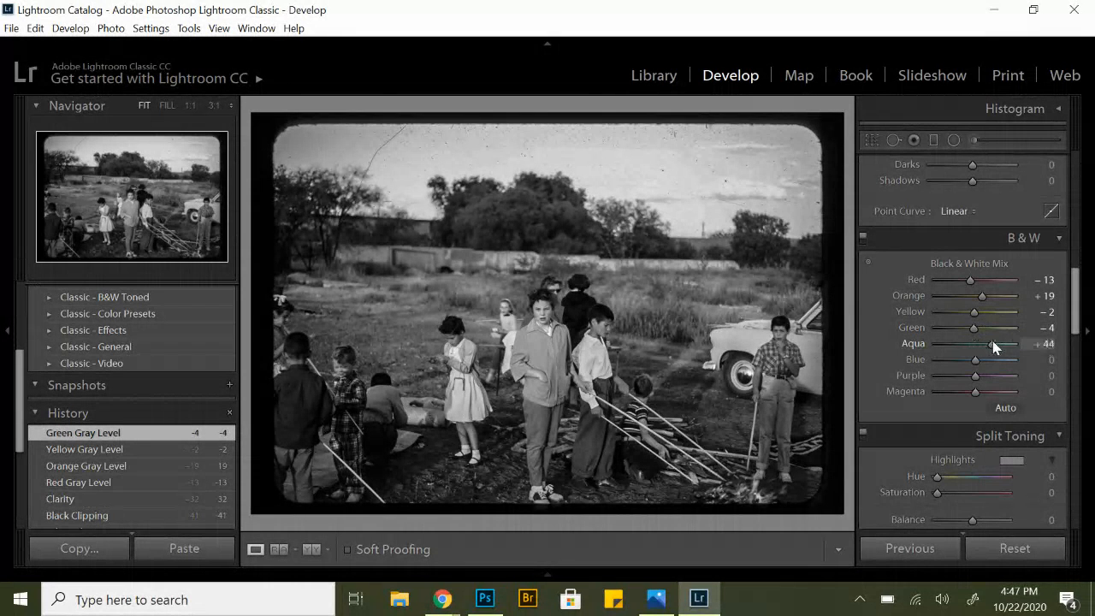
{"action": "left_click_drag", "start_coordinate": [965, 343], "coordinate": [965, 380]}
Set the post-crop vignette amount to -19 and the grain amount to 24.
{"action": "left_click_drag", "start_coordinate": [1075, 308], "coordinate": [1065, 511]}
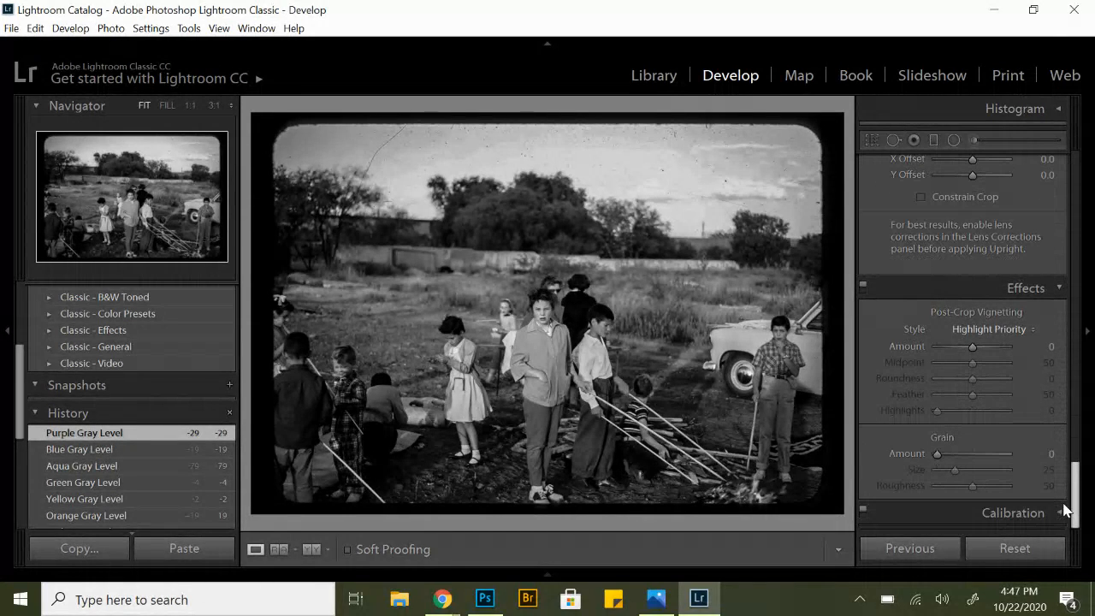
{"action": "mouse_move", "coordinate": [972, 345]}
{"action": "left_mouse_down"}
{"action": "mouse_move", "coordinate": [955, 351]}
{"action": "mouse_move", "coordinate": [966, 351]}
{"action": "left_mouse_up"}
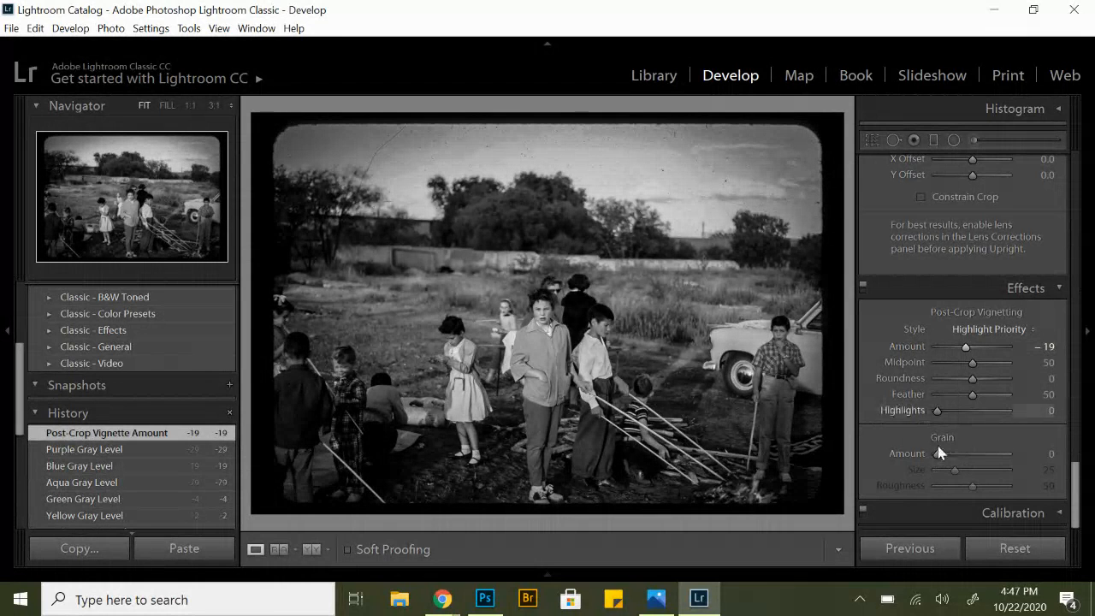
{"action": "mouse_move", "coordinate": [935, 455]}
{"action": "left_mouse_down"}
{"action": "mouse_move", "coordinate": [967, 460]}
{"action": "mouse_move", "coordinate": [955, 460]}
{"action": "left_mouse_up"}
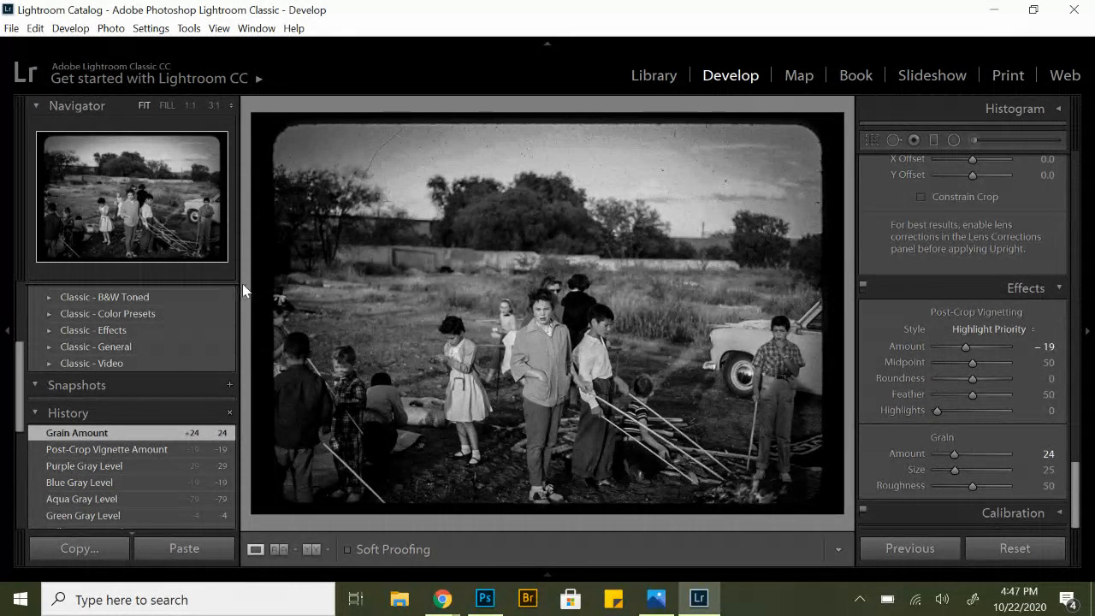
Apply the Antique preset from the Classic - B&W Toned group to the photo.
{"action": "scroll", "coordinate": [96, 291], "scroll_direction": "up", "scroll_amount": 5}
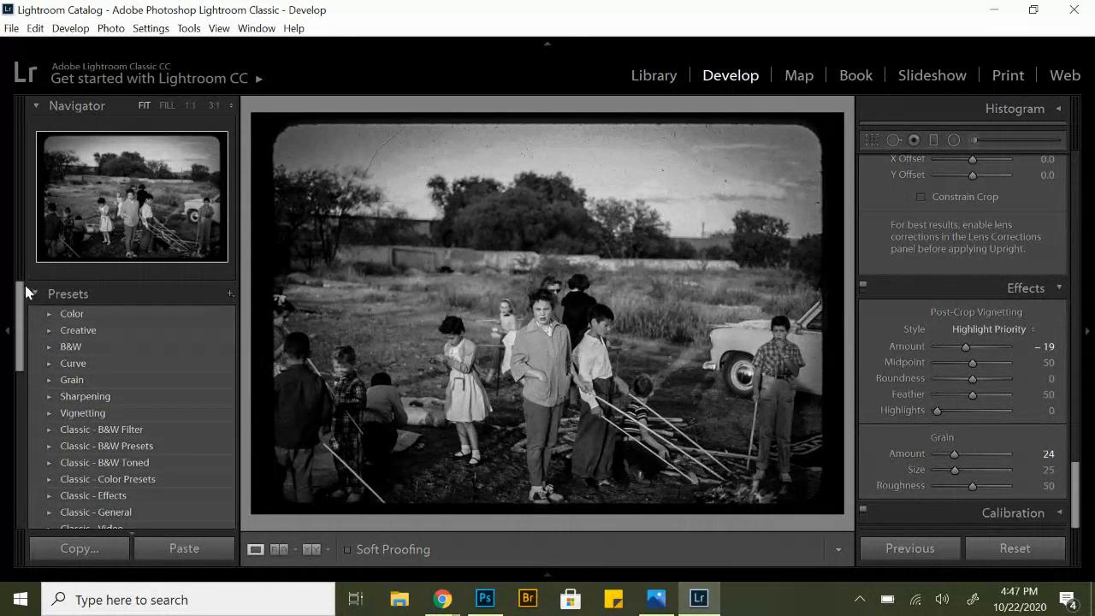
{"action": "left_click", "coordinate": [32, 294]}
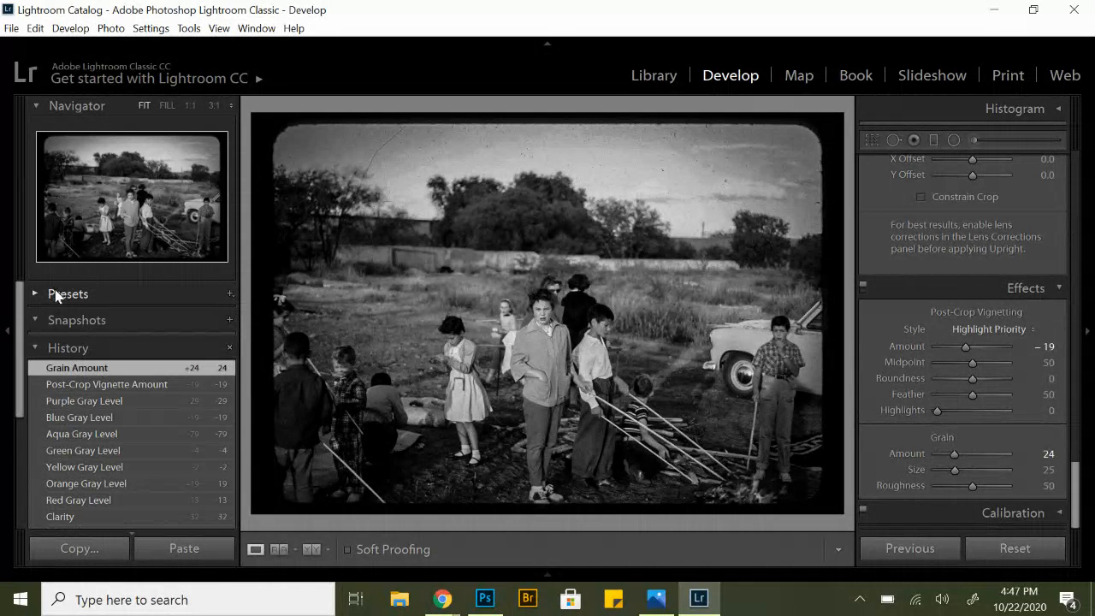
{"action": "left_click", "coordinate": [35, 295]}
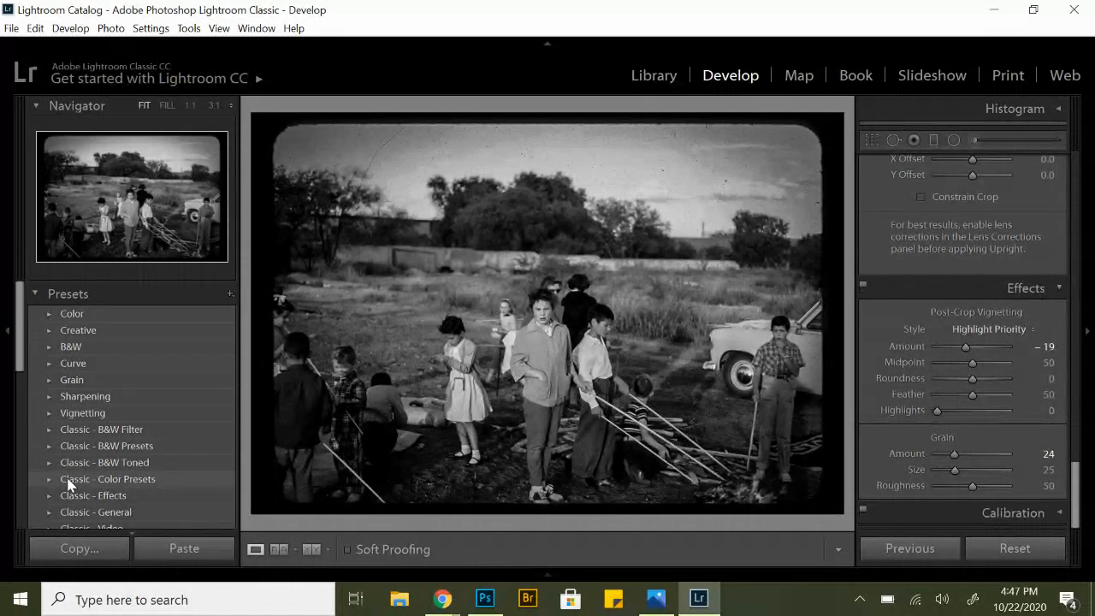
{"action": "scroll", "coordinate": [67, 484], "scroll_direction": "down", "scroll_amount": 3}
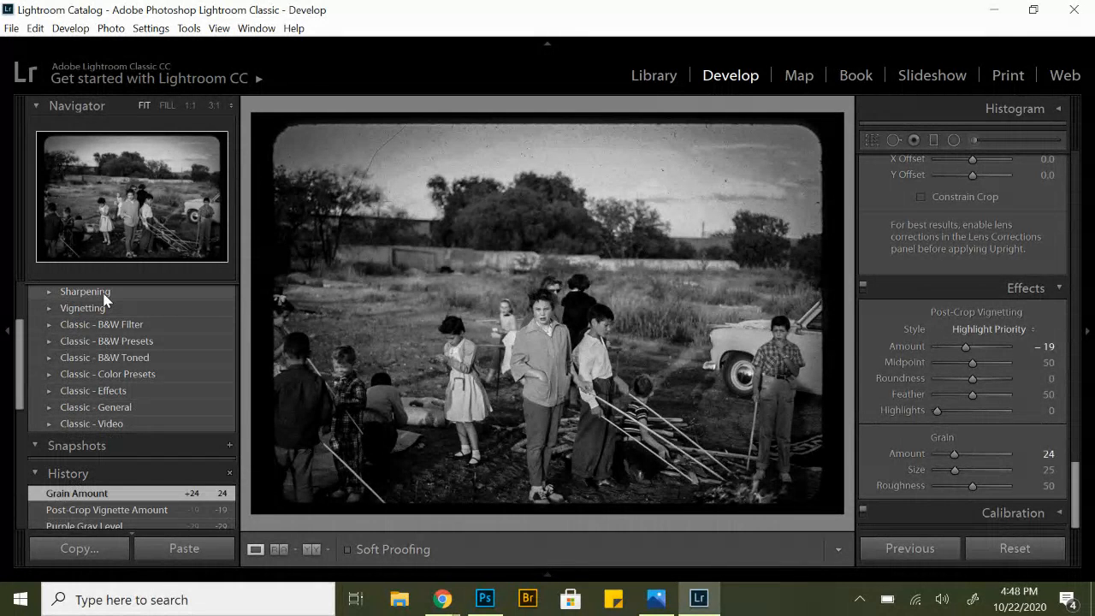
{"action": "left_click", "coordinate": [49, 360]}
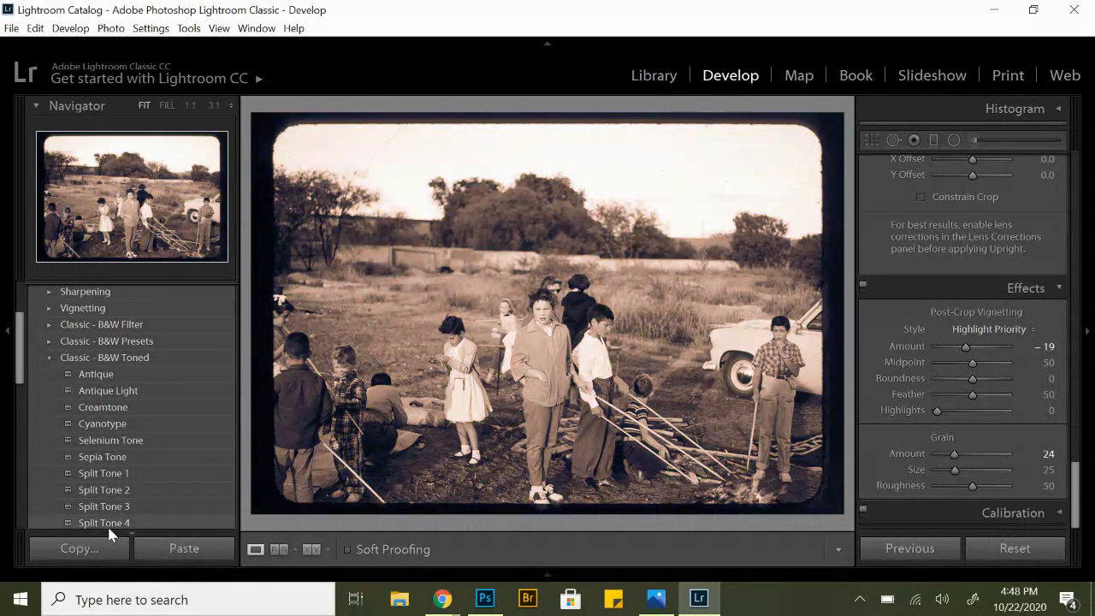
{"action": "scroll", "coordinate": [109, 522], "scroll_direction": "down", "scroll_amount": 2}
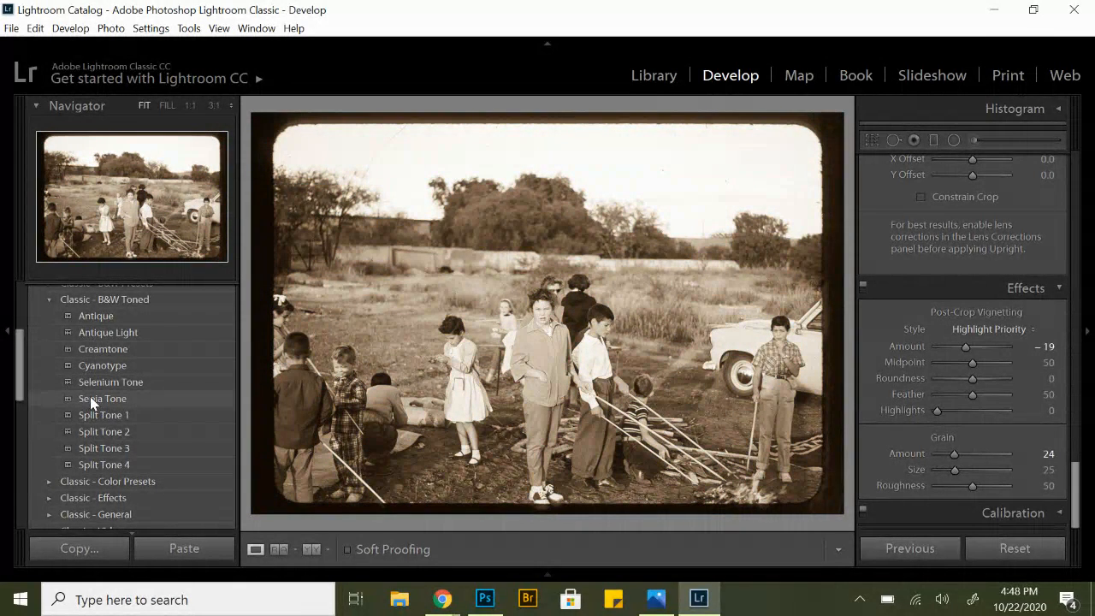
{"action": "left_click", "coordinate": [101, 317]}
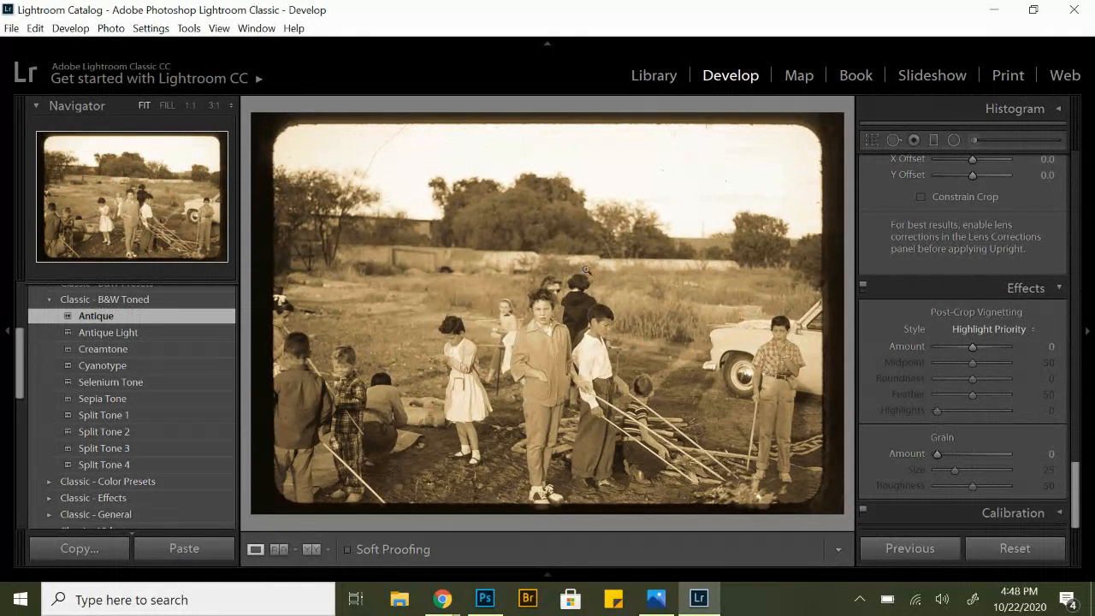
Darken the antique-toned photo by setting Exposure to -2.07.
{"action": "scroll", "coordinate": [971, 300], "scroll_direction": "up", "scroll_amount": 5}
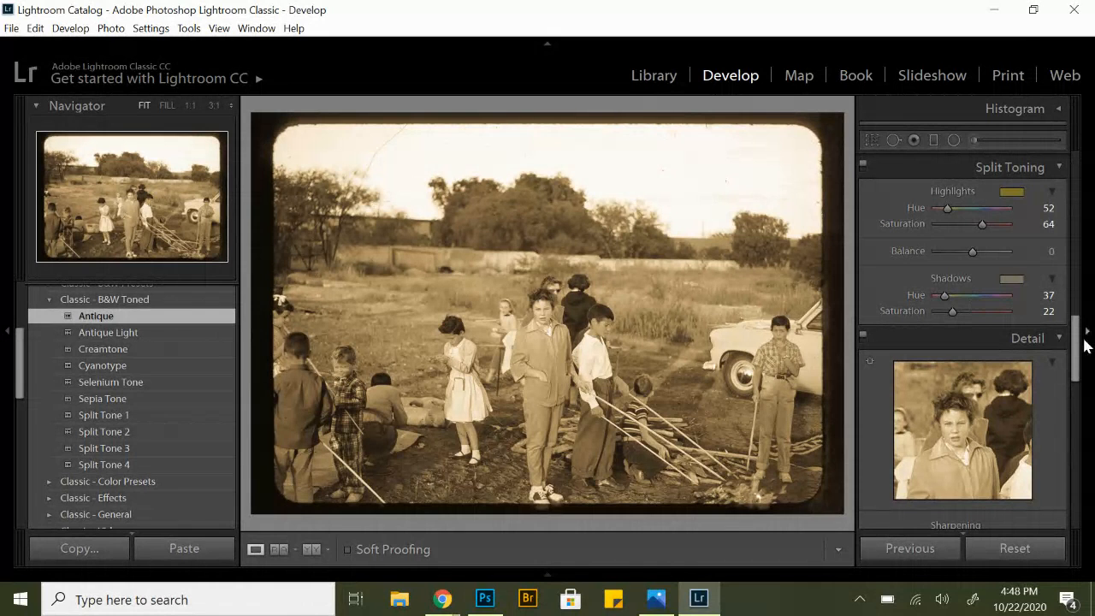
{"action": "left_click_drag", "start_coordinate": [1078, 342], "coordinate": [1054, 176]}
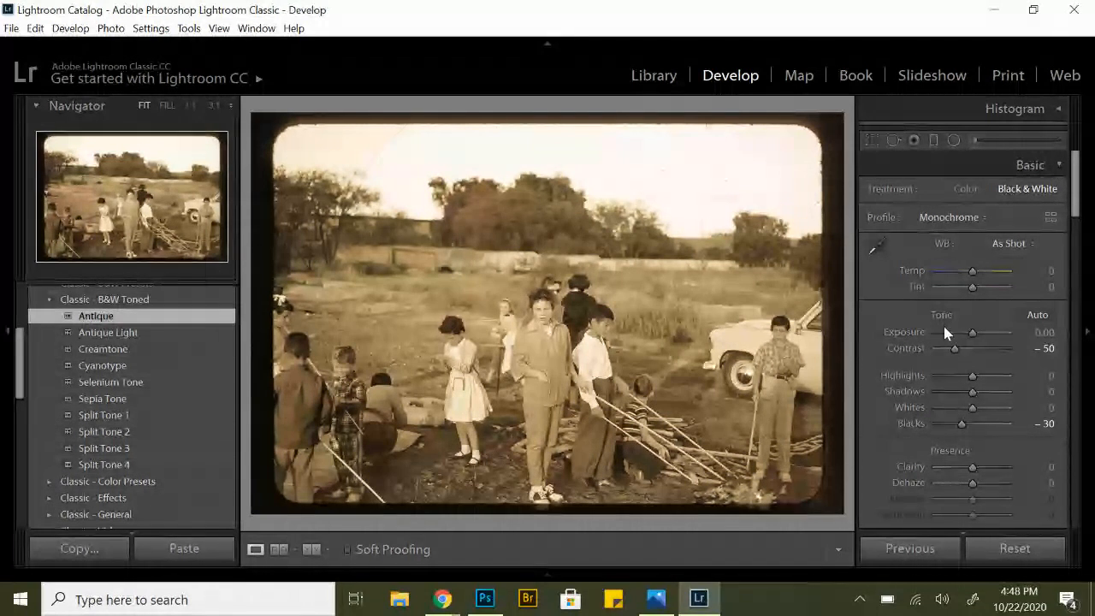
{"action": "left_click_drag", "start_coordinate": [972, 334], "coordinate": [955, 338]}
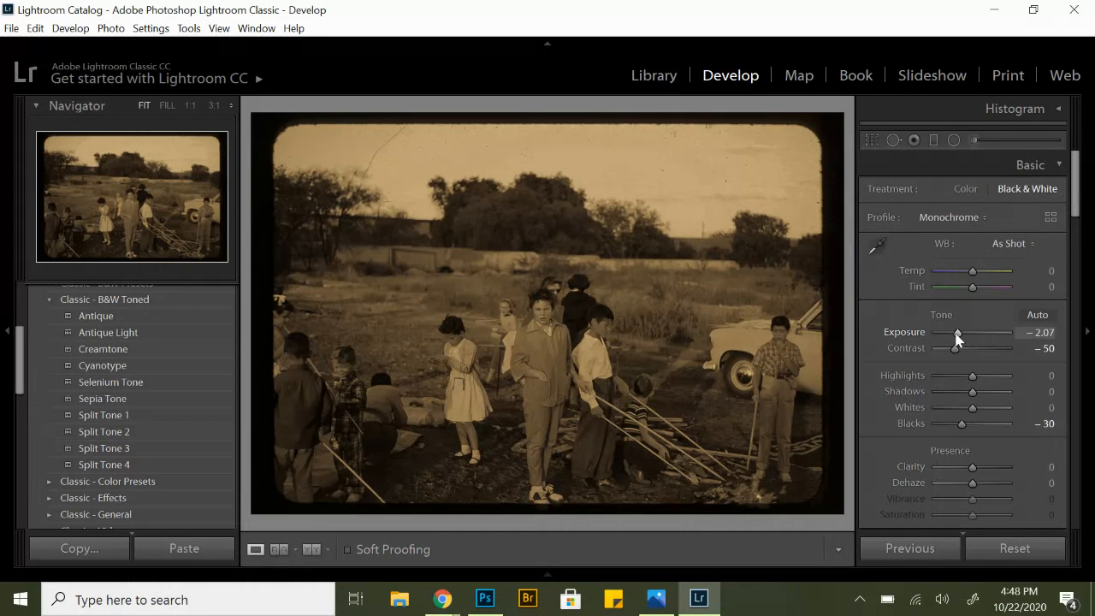
Export the photo to the same folder as the original, using a unique name to avoid the file collision.
{"action": "left_click", "coordinate": [11, 29]}
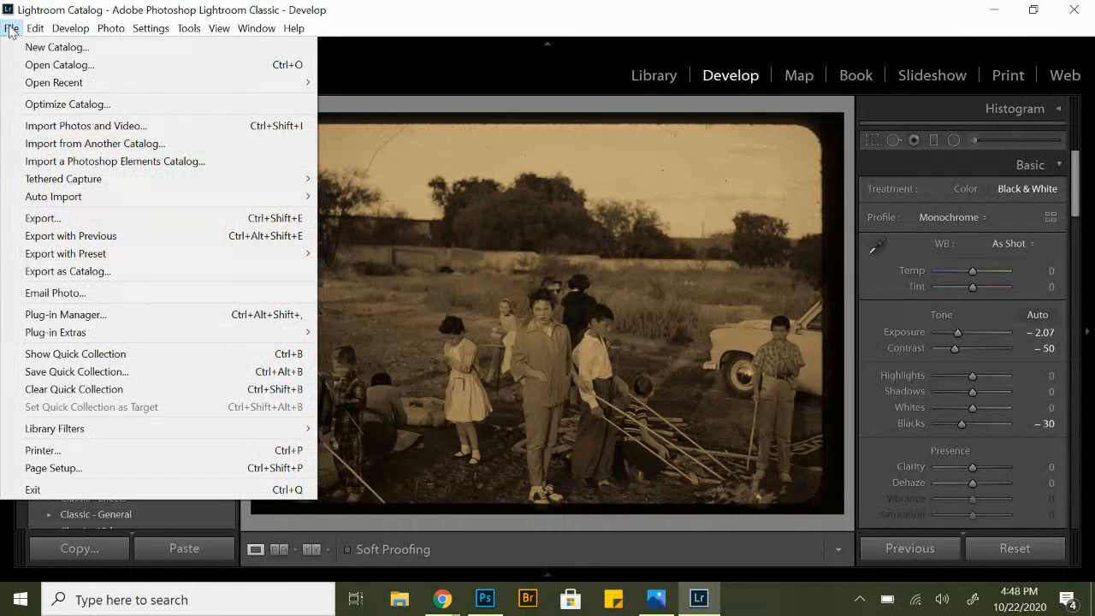
{"action": "left_click", "coordinate": [41, 219]}
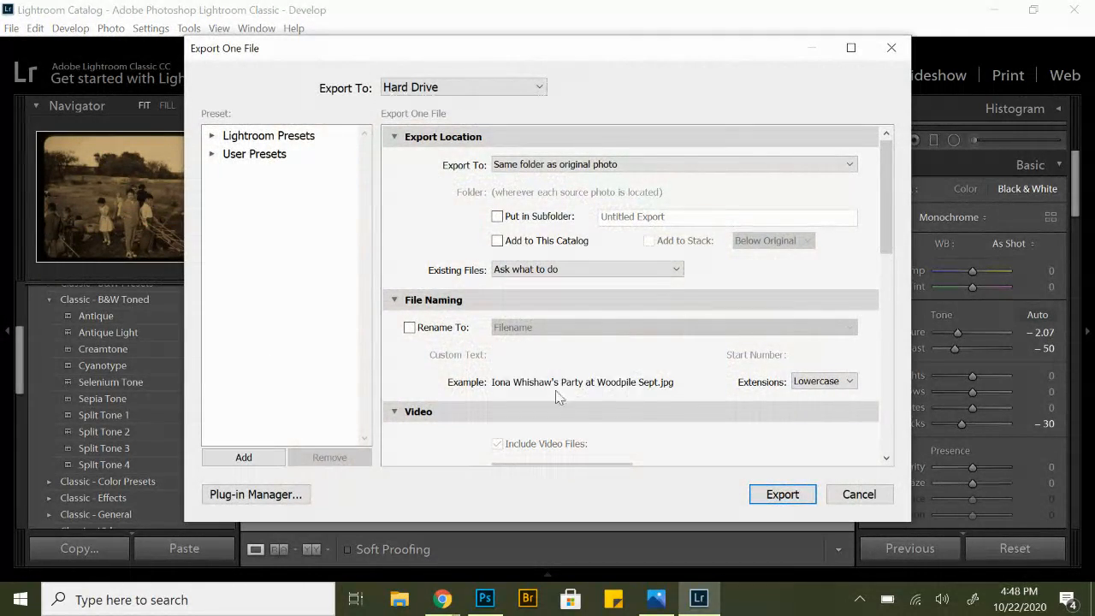
{"action": "left_click", "coordinate": [786, 496]}
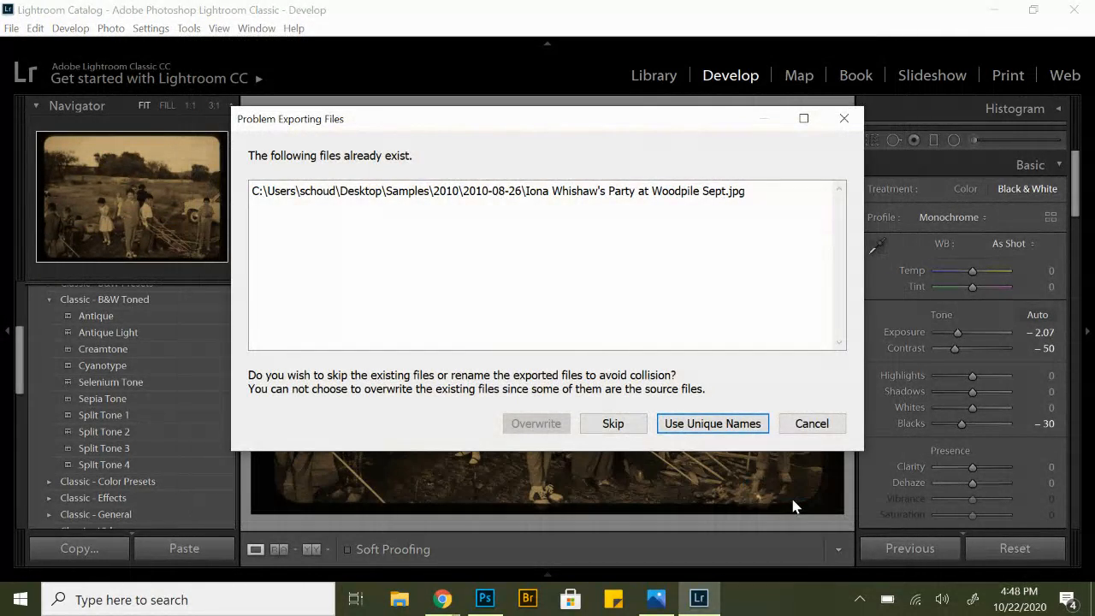
{"action": "left_click", "coordinate": [712, 423]}
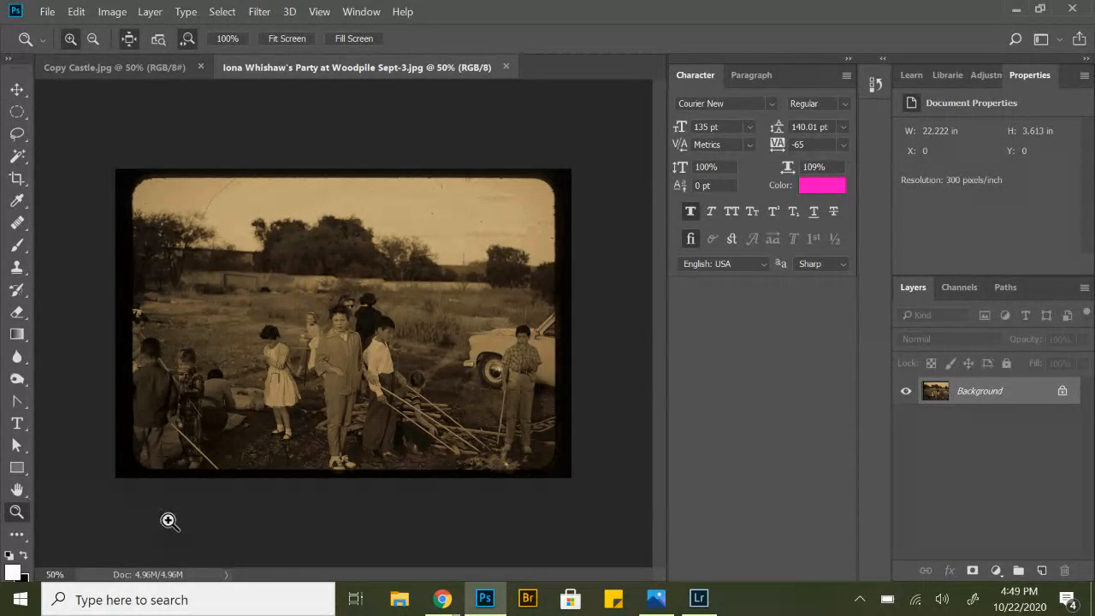
Lighten the face of the central figure in the jacket with the Dodge tool, using a size 70 brush, Midtones range and 13% exposure.
{"action": "left_click", "coordinate": [268, 347]}
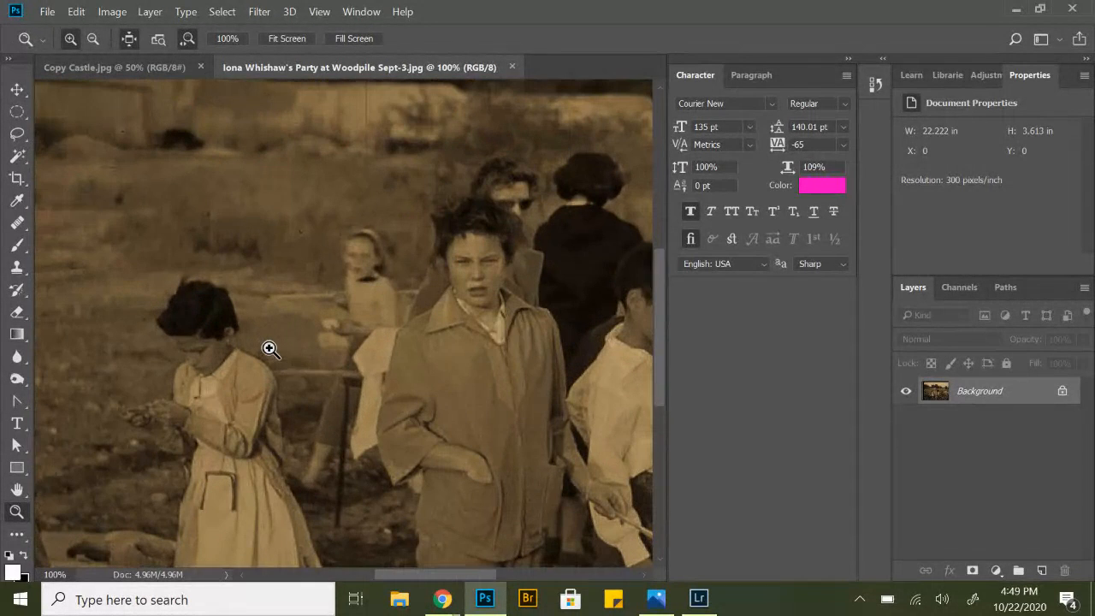
{"action": "left_click_drag", "start_coordinate": [537, 321], "coordinate": [420, 337]}
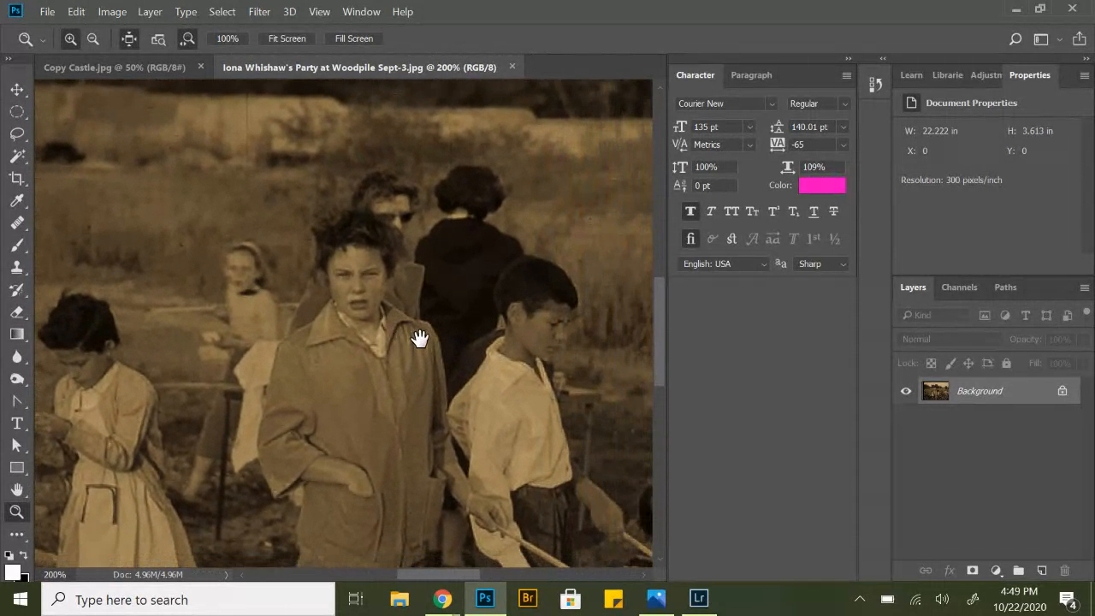
{"action": "left_click", "coordinate": [16, 381]}
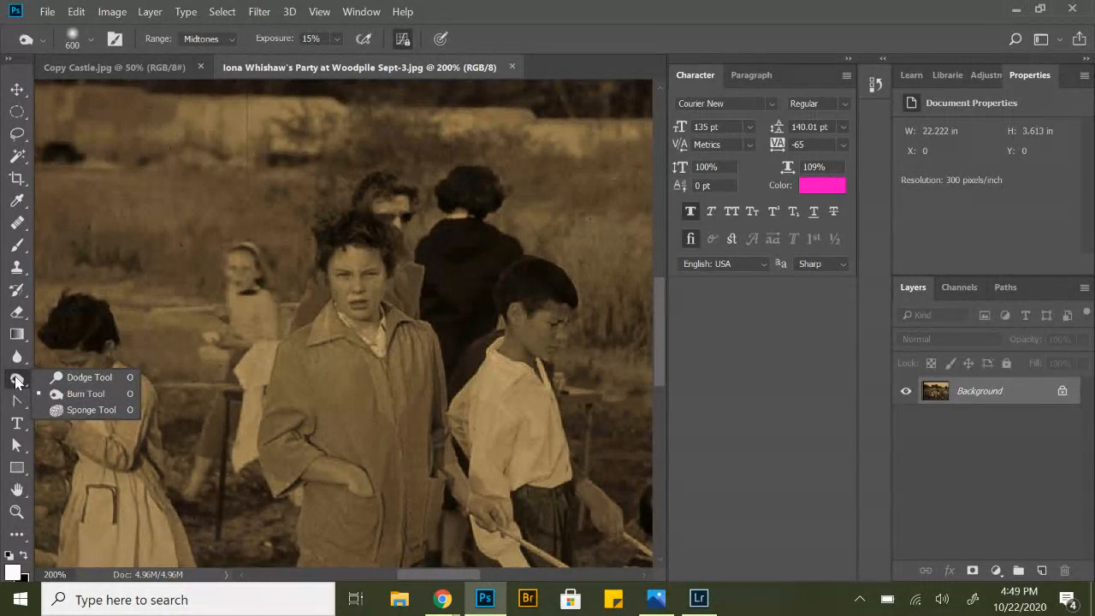
{"action": "left_click", "coordinate": [60, 381]}
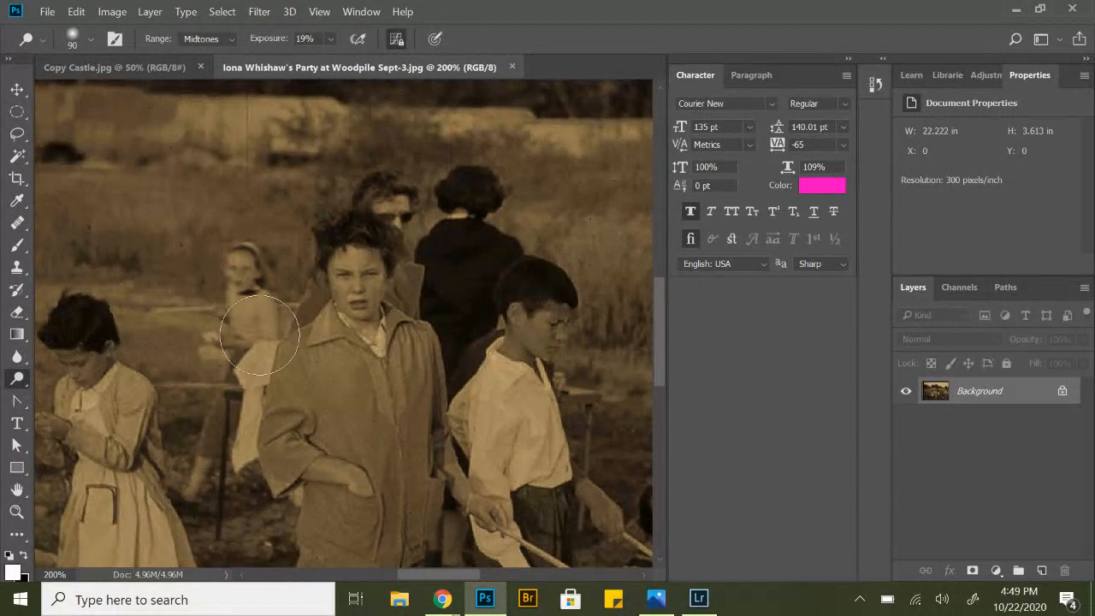
{"action": "left_click_drag", "start_coordinate": [362, 262], "coordinate": [367, 281]}
{"action": "key", "text": "bracketright"}
{"action": "key", "text": "bracketleft"}
{"action": "key", "text": "bracketleft"}
{"action": "key", "text": "bracketleft"}
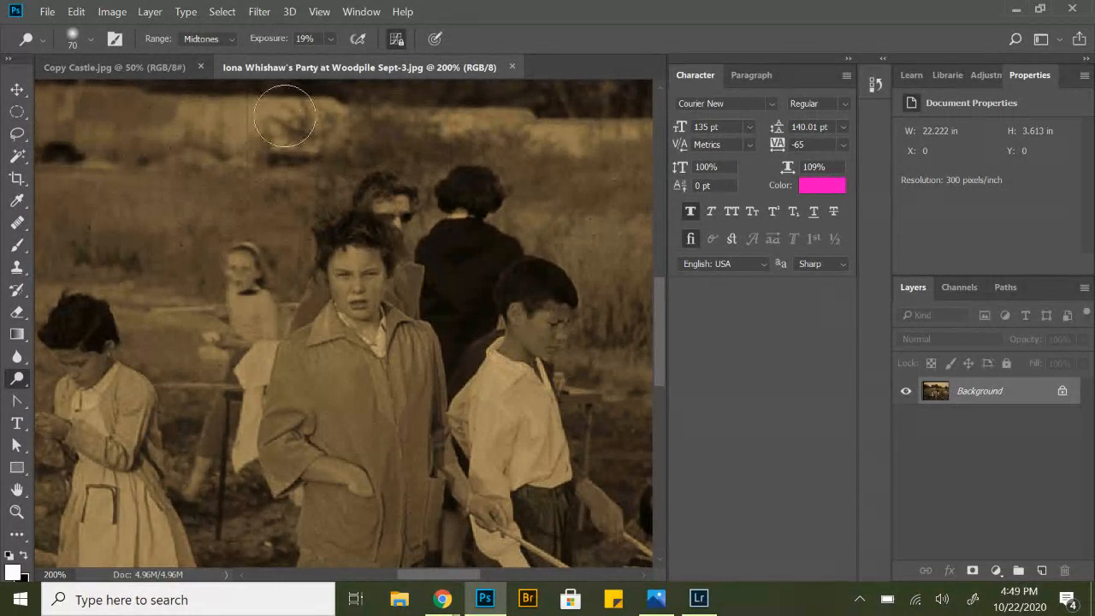
{"action": "left_click", "coordinate": [330, 41]}
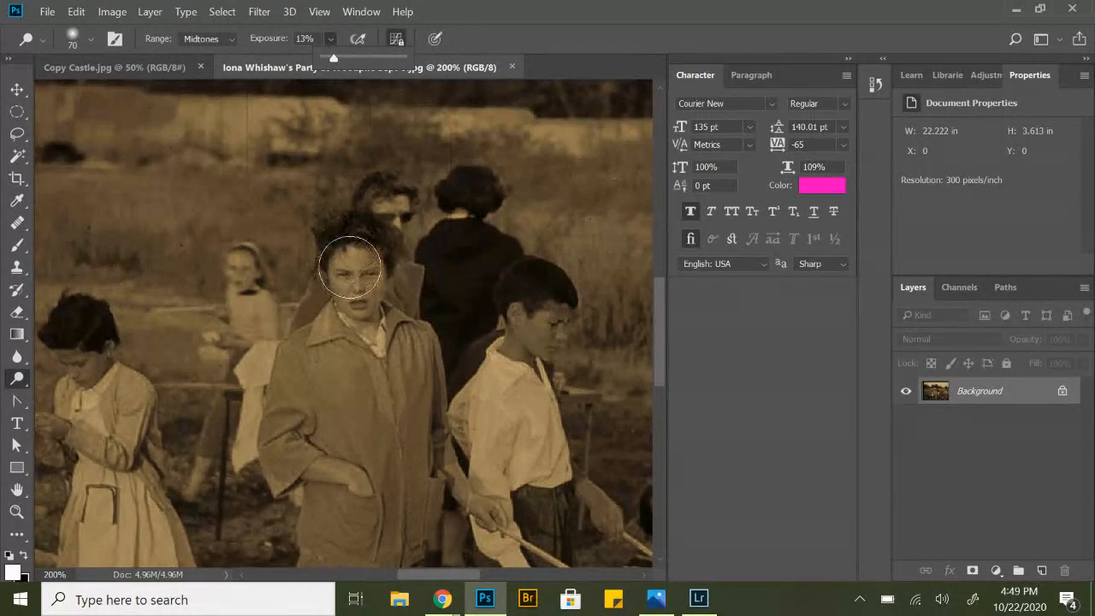
{"action": "left_click", "coordinate": [356, 282]}
{"action": "mouse_move", "coordinate": [356, 283]}
{"action": "left_mouse_down"}
{"action": "mouse_move", "coordinate": [371, 294]}
{"action": "mouse_move", "coordinate": [372, 275]}
{"action": "mouse_move", "coordinate": [348, 288]}
{"action": "mouse_move", "coordinate": [366, 264]}
{"action": "mouse_move", "coordinate": [350, 295]}
{"action": "mouse_move", "coordinate": [371, 281]}
{"action": "mouse_move", "coordinate": [351, 287]}
{"action": "mouse_move", "coordinate": [363, 299]}
{"action": "mouse_move", "coordinate": [377, 291]}
{"action": "mouse_move", "coordinate": [358, 271]}
{"action": "mouse_move", "coordinate": [358, 300]}
{"action": "left_mouse_up"}
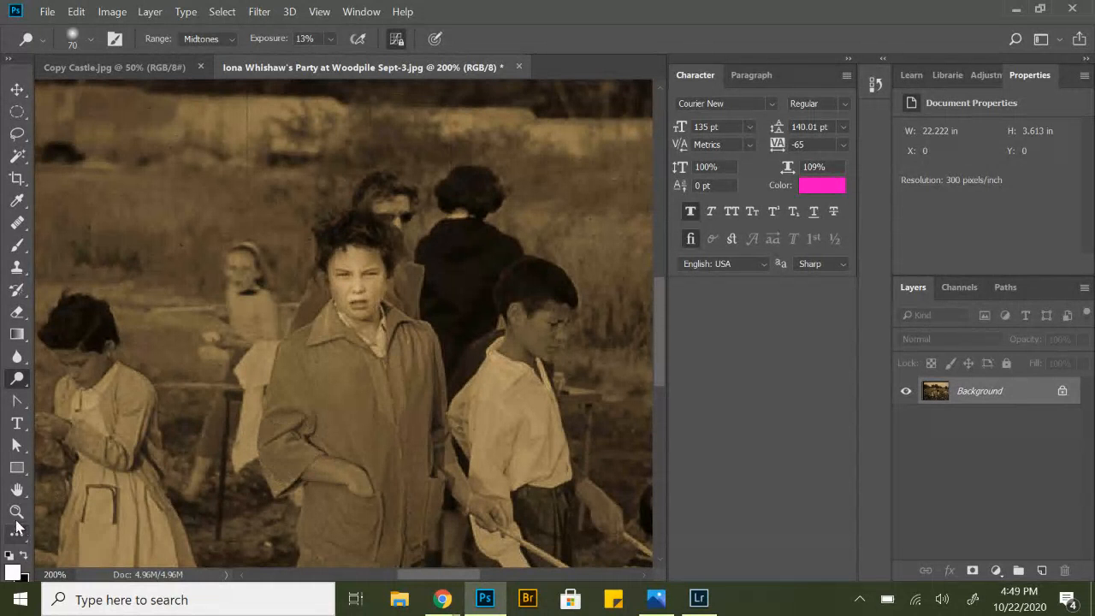
{"action": "left_click", "coordinate": [16, 512]}
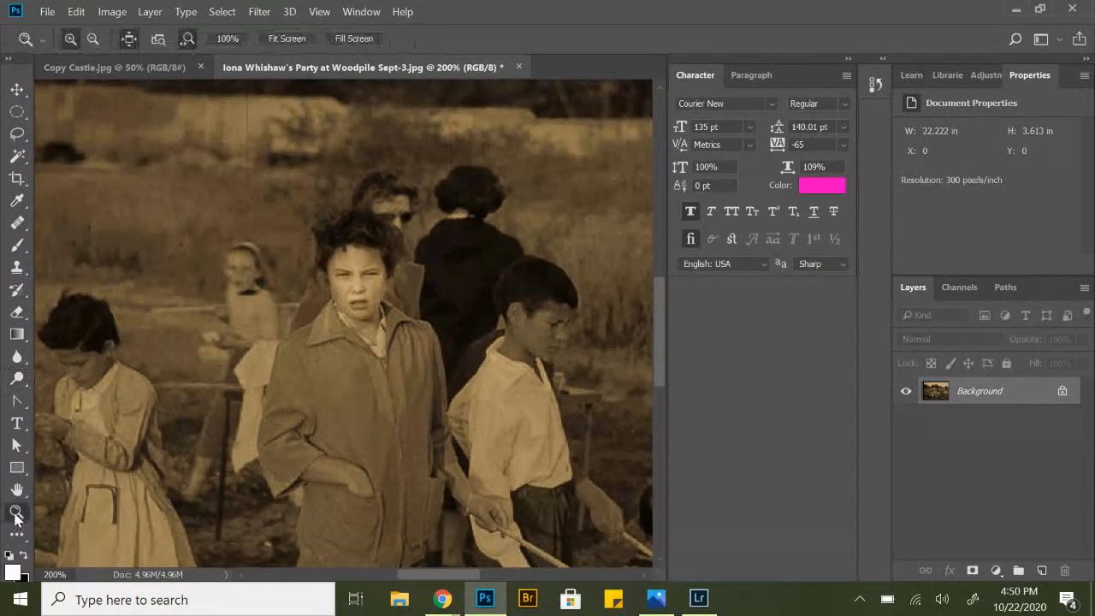
Darken the surroundings and sky with the Burn tool, using a size 600 brush, Midtones range and 15% exposure.
{"action": "left_click", "coordinate": [292, 38]}
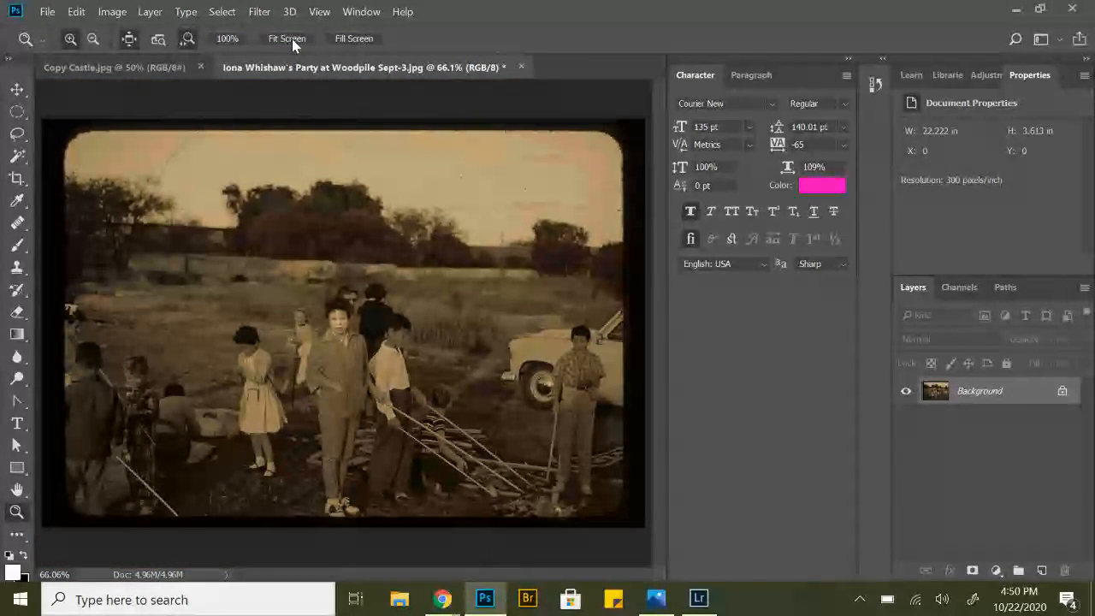
{"action": "left_click", "coordinate": [850, 60]}
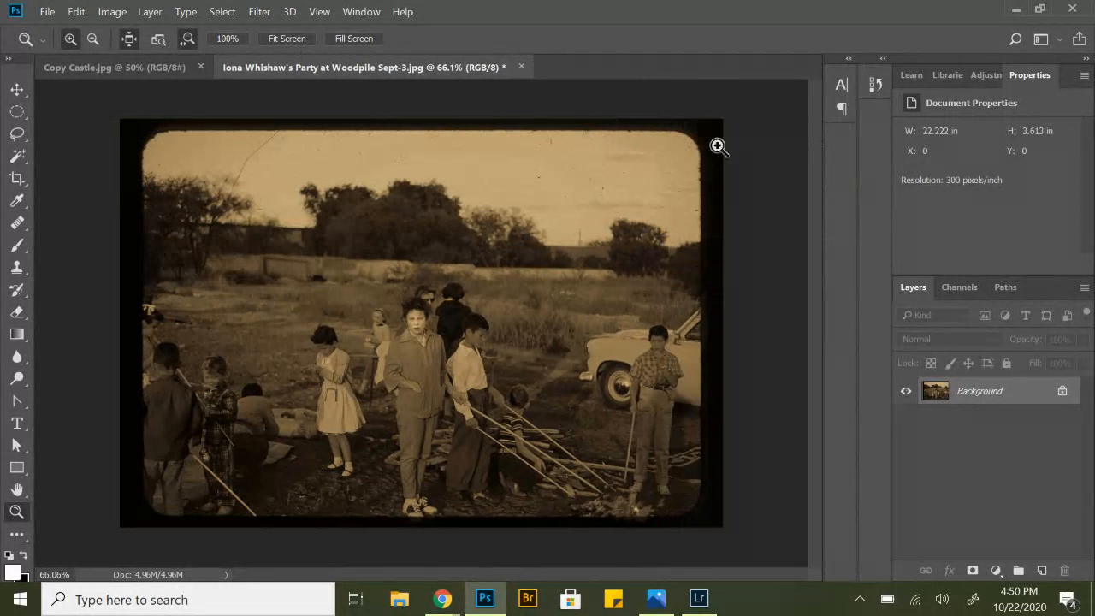
{"action": "left_click", "coordinate": [19, 378]}
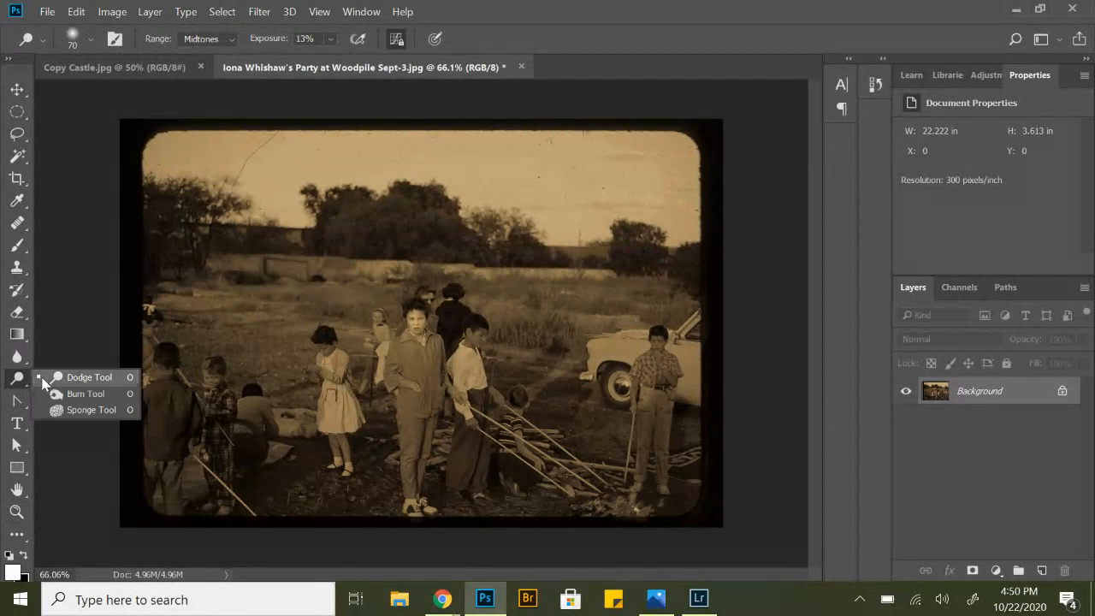
{"action": "left_click", "coordinate": [86, 393]}
{"action": "mouse_move", "coordinate": [224, 213]}
{"action": "left_mouse_down"}
{"action": "mouse_move", "coordinate": [410, 193]}
{"action": "mouse_move", "coordinate": [661, 200]}
{"action": "mouse_move", "coordinate": [576, 188]}
{"action": "mouse_move", "coordinate": [187, 234]}
{"action": "mouse_move", "coordinate": [365, 192]}
{"action": "mouse_move", "coordinate": [265, 258]}
{"action": "mouse_move", "coordinate": [220, 443]}
{"action": "mouse_move", "coordinate": [349, 212]}
{"action": "mouse_move", "coordinate": [561, 217]}
{"action": "mouse_move", "coordinate": [612, 373]}
{"action": "mouse_move", "coordinate": [610, 455]}
{"action": "mouse_move", "coordinate": [542, 494]}
{"action": "mouse_move", "coordinate": [280, 494]}
{"action": "mouse_move", "coordinate": [200, 349]}
{"action": "mouse_move", "coordinate": [313, 134]}
{"action": "mouse_move", "coordinate": [522, 141]}
{"action": "mouse_move", "coordinate": [636, 221]}
{"action": "mouse_move", "coordinate": [630, 444]}
{"action": "mouse_move", "coordinate": [432, 528]}
{"action": "mouse_move", "coordinate": [243, 465]}
{"action": "mouse_move", "coordinate": [221, 171]}
{"action": "mouse_move", "coordinate": [509, 152]}
{"action": "mouse_move", "coordinate": [629, 218]}
{"action": "mouse_move", "coordinate": [607, 411]}
{"action": "mouse_move", "coordinate": [423, 537]}
{"action": "mouse_move", "coordinate": [252, 458]}
{"action": "mouse_move", "coordinate": [236, 319]}
{"action": "mouse_move", "coordinate": [243, 371]}
{"action": "mouse_move", "coordinate": [302, 250]}
{"action": "mouse_move", "coordinate": [310, 425]}
{"action": "mouse_move", "coordinate": [321, 233]}
{"action": "mouse_move", "coordinate": [423, 163]}
{"action": "mouse_move", "coordinate": [537, 414]}
{"action": "mouse_move", "coordinate": [528, 469]}
{"action": "mouse_move", "coordinate": [398, 502]}
{"action": "mouse_move", "coordinate": [314, 453]}
{"action": "mouse_move", "coordinate": [268, 210]}
{"action": "mouse_move", "coordinate": [409, 172]}
{"action": "mouse_move", "coordinate": [640, 156]}
{"action": "mouse_move", "coordinate": [685, 168]}
{"action": "mouse_move", "coordinate": [685, 440]}
{"action": "mouse_move", "coordinate": [460, 517]}
{"action": "mouse_move", "coordinate": [259, 308]}
{"action": "mouse_move", "coordinate": [186, 259]}
{"action": "mouse_move", "coordinate": [127, 291]}
{"action": "left_mouse_up"}
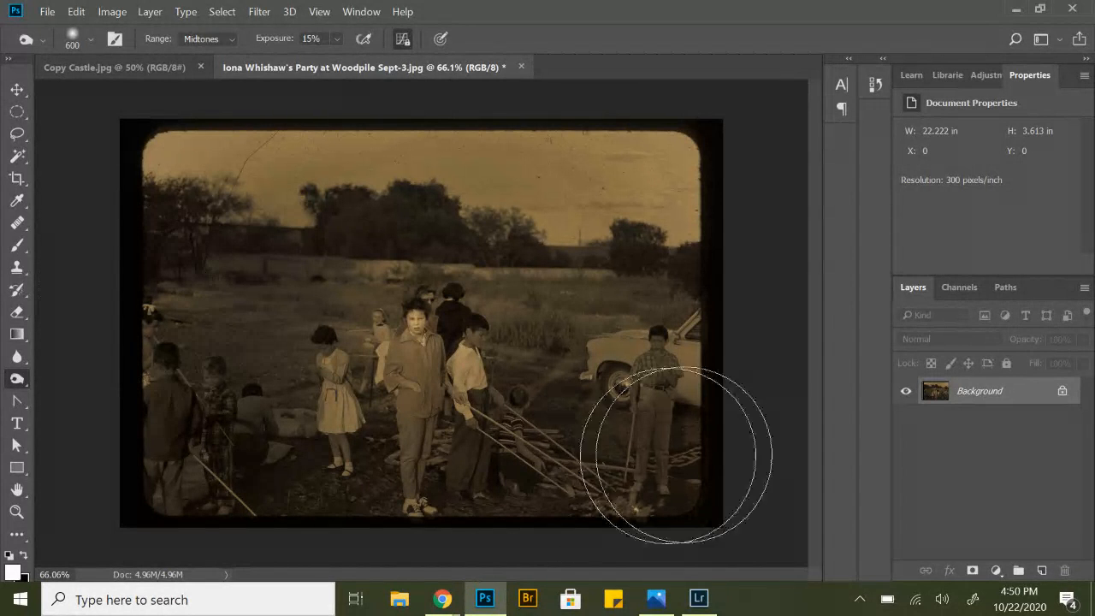
Duplicate the Background layer as Background copy.
{"action": "right_click", "coordinate": [986, 402]}
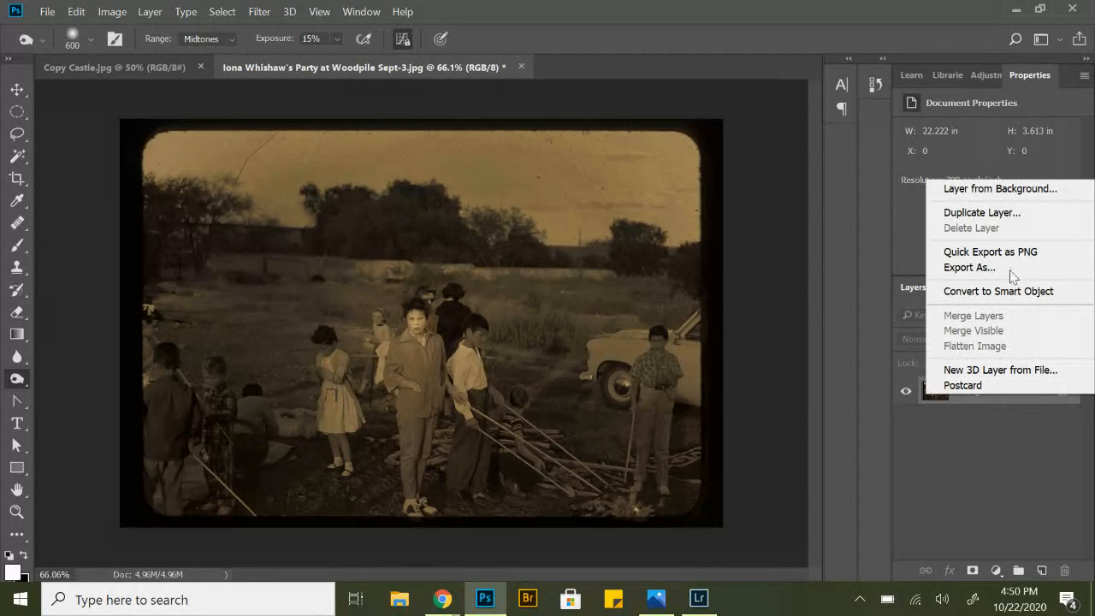
{"action": "left_click", "coordinate": [992, 213]}
{"action": "left_click", "coordinate": [710, 151]}
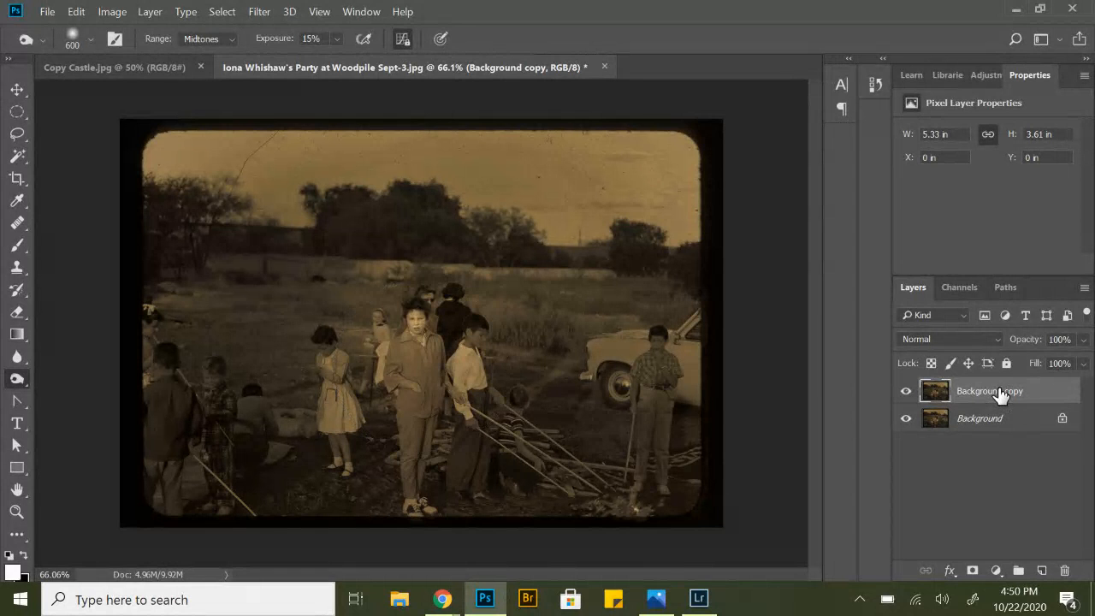
Apply a Motion Blur to the Background copy layer with an angle of 0° and a distance of 17 pixels.
{"action": "left_click", "coordinate": [254, 13]}
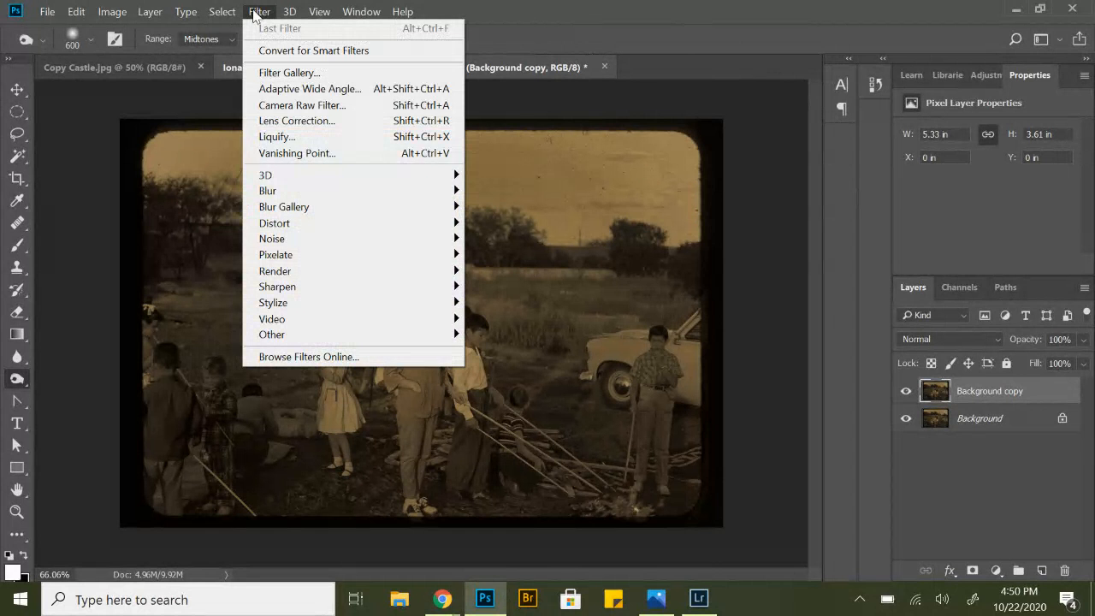
{"action": "mouse_move", "coordinate": [432, 175]}
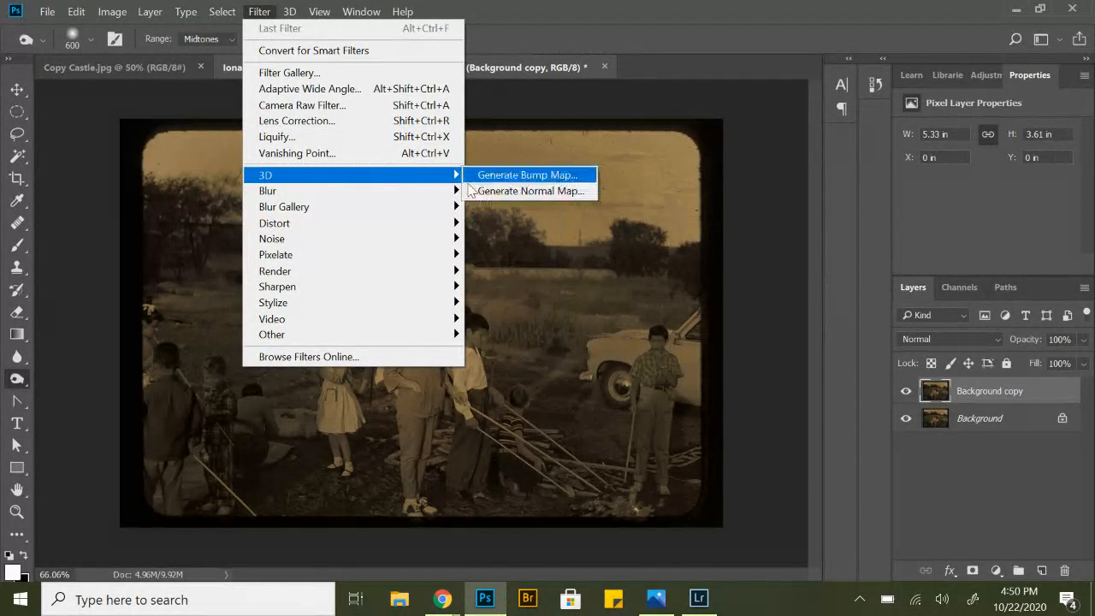
{"action": "mouse_move", "coordinate": [453, 190]}
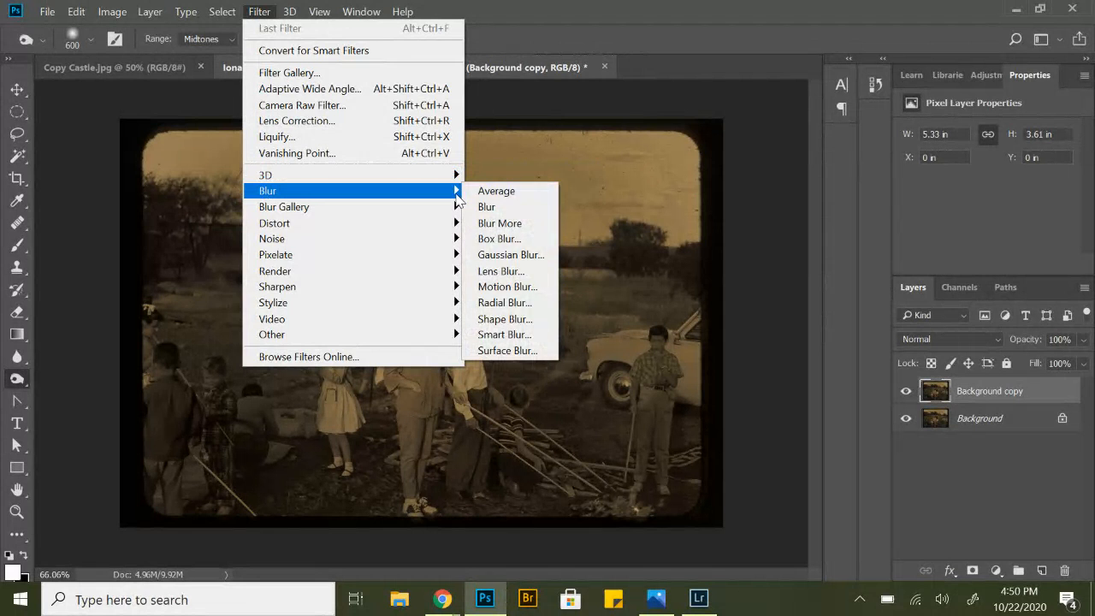
{"action": "left_click", "coordinate": [500, 286]}
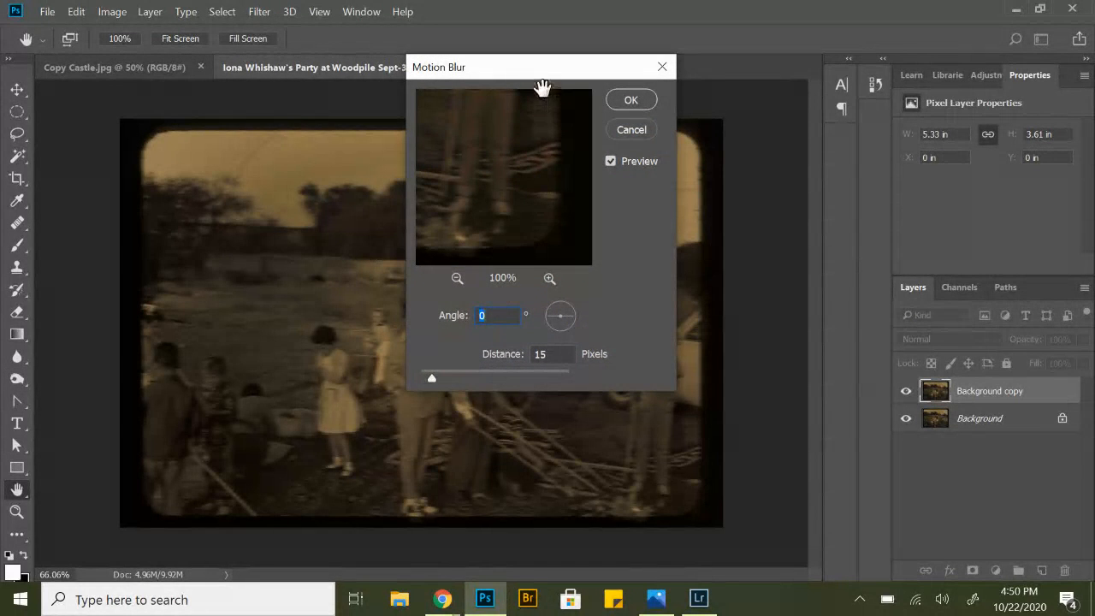
{"action": "left_click_drag", "start_coordinate": [486, 163], "coordinate": [528, 235]}
{"action": "left_click_drag", "start_coordinate": [471, 142], "coordinate": [555, 174]}
{"action": "left_click_drag", "start_coordinate": [495, 157], "coordinate": [572, 219]}
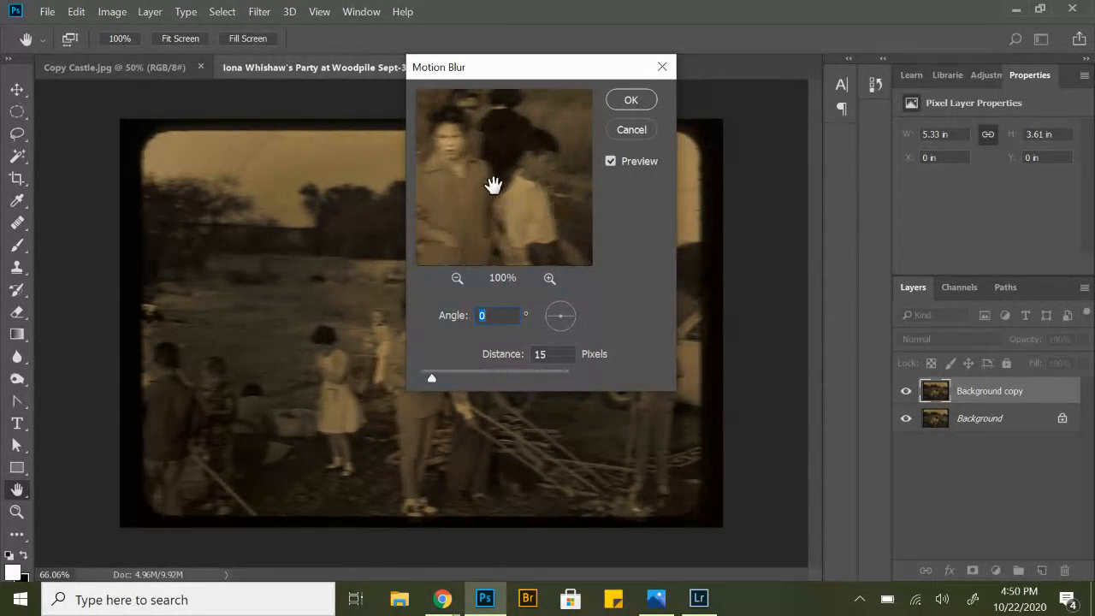
{"action": "left_click_drag", "start_coordinate": [494, 185], "coordinate": [521, 240]}
{"action": "left_click", "coordinate": [549, 278]}
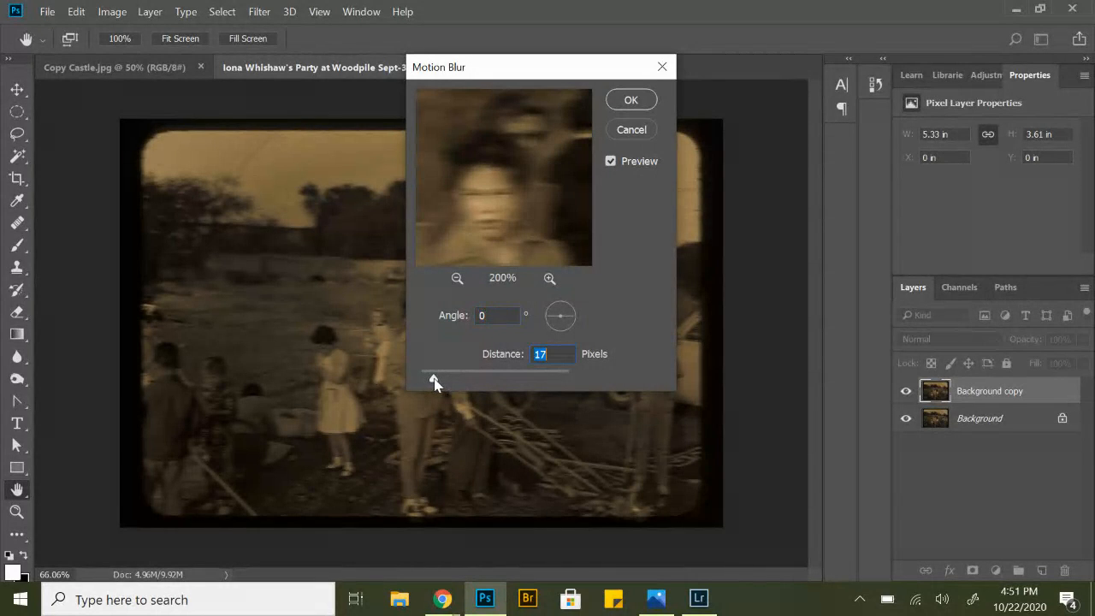
{"action": "left_click_drag", "start_coordinate": [433, 383], "coordinate": [435, 382]}
{"action": "left_click", "coordinate": [630, 100]}
{"action": "key", "text": "o"}
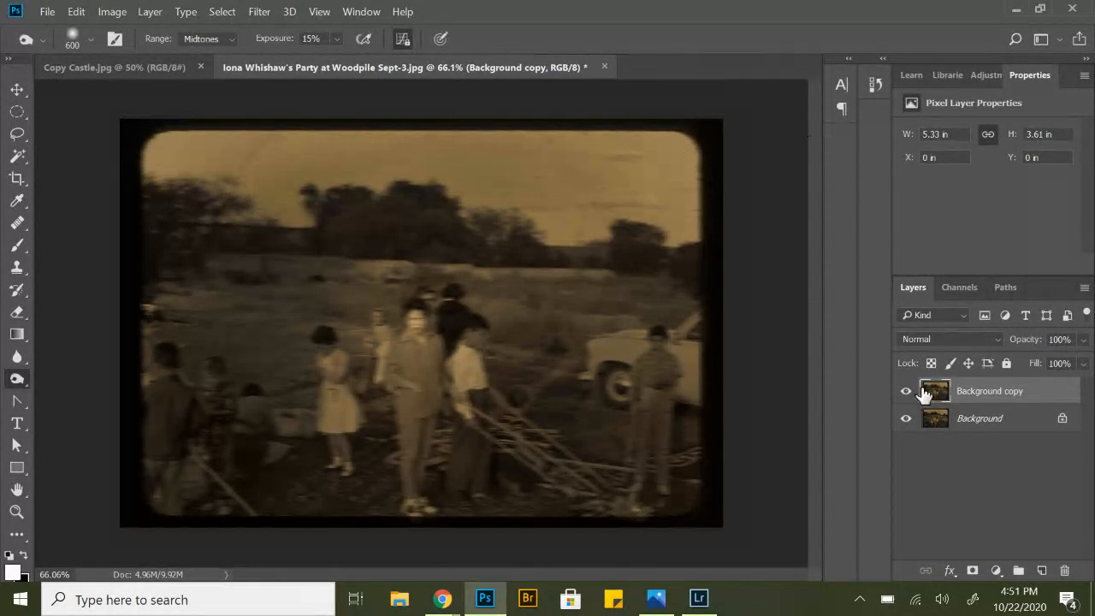
Add a layer mask to the Background copy layer and invert it to black.
{"action": "left_click", "coordinate": [972, 572]}
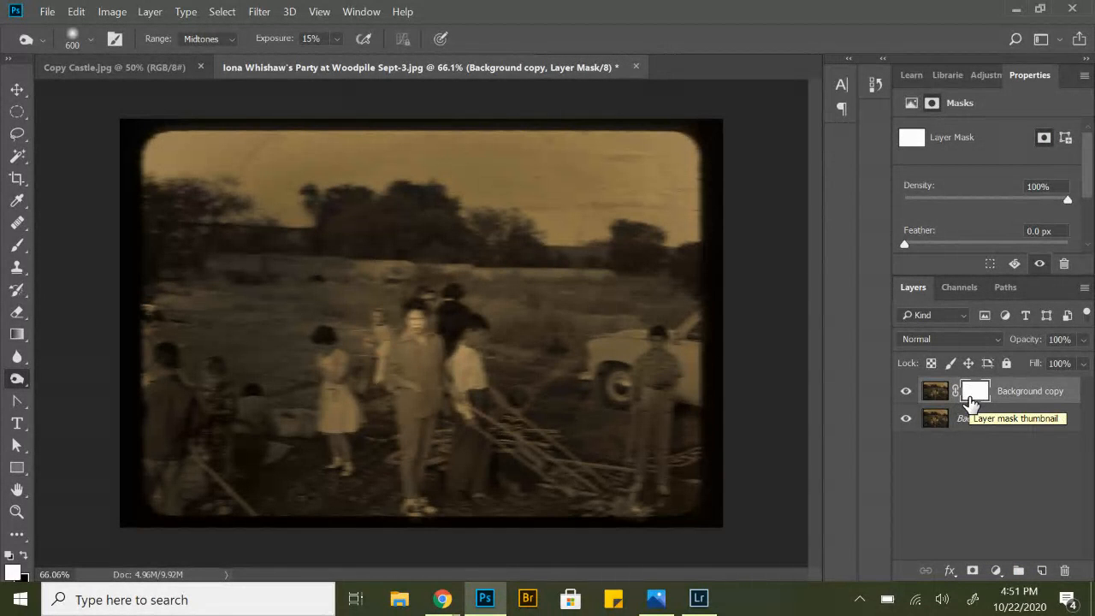
{"action": "key", "text": "ctrl+i"}
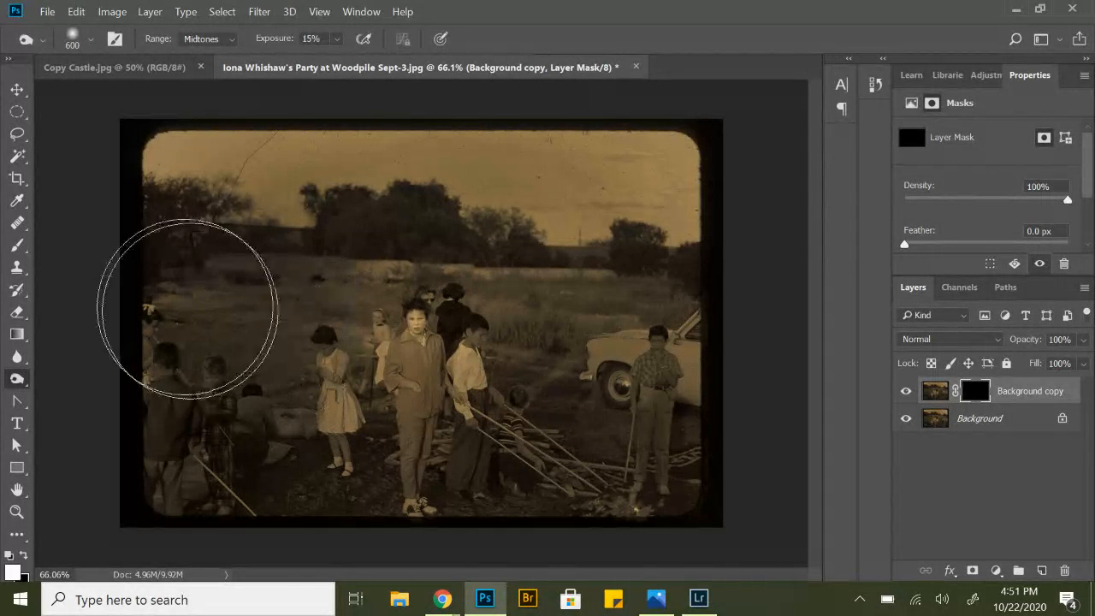
Paint white on the mask over the central figure's face with a size 30 Brush at 100% opacity to reveal the blur.
{"action": "left_click", "coordinate": [15, 247]}
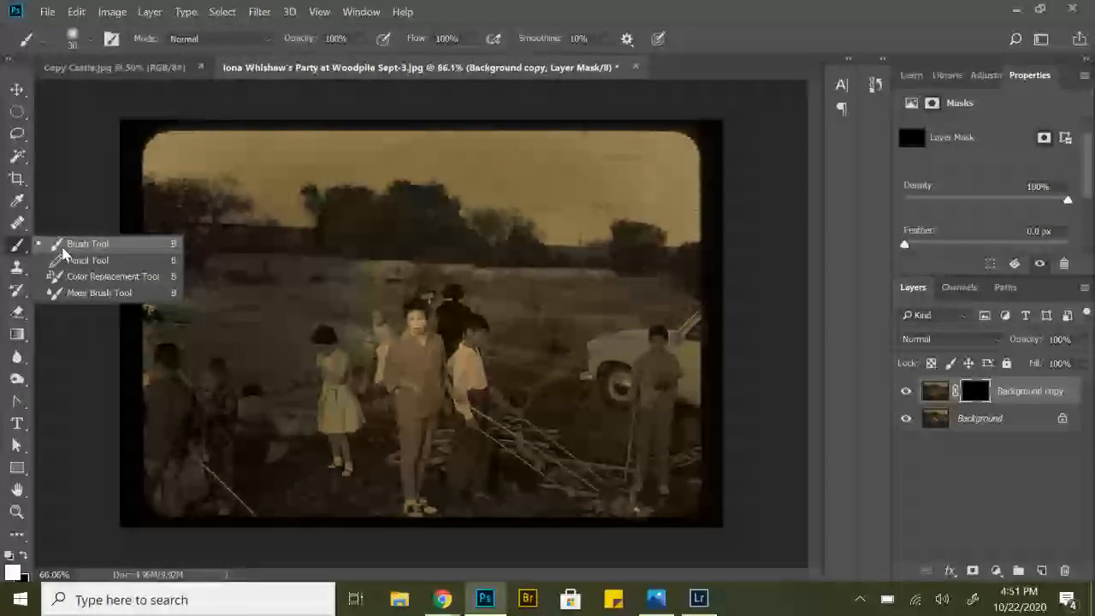
{"action": "left_click", "coordinate": [63, 246]}
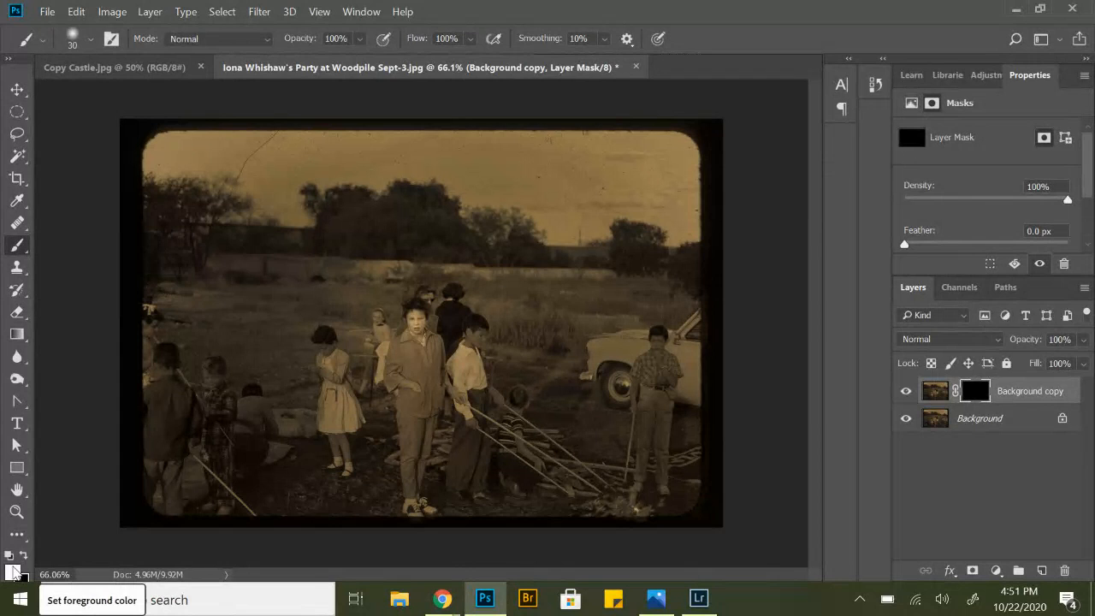
{"action": "key", "text": "x"}
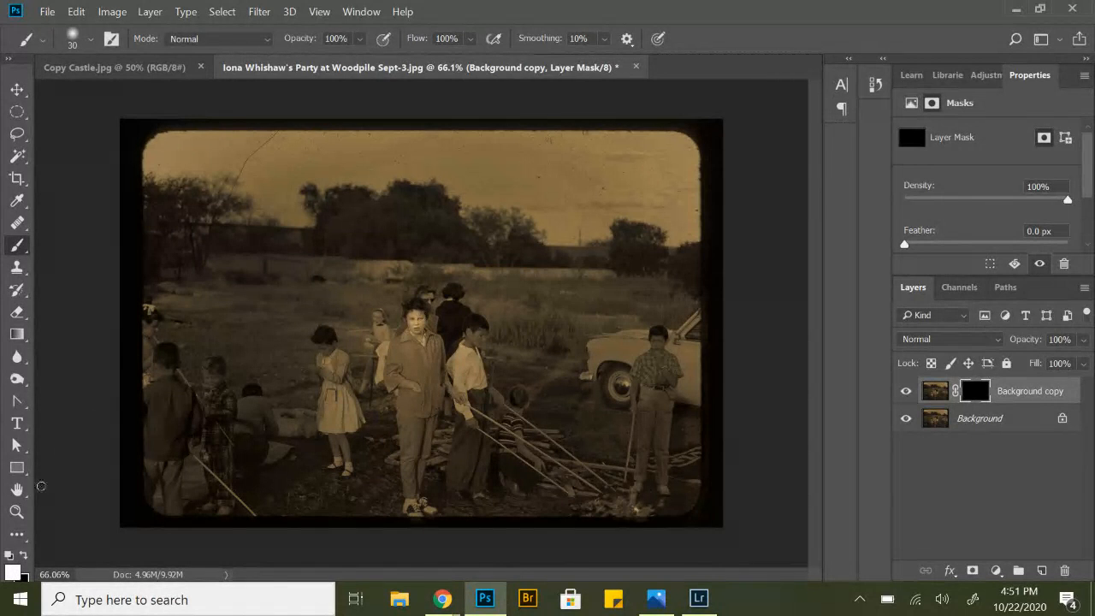
{"action": "left_click", "coordinate": [16, 511]}
{"action": "left_click", "coordinate": [428, 341]}
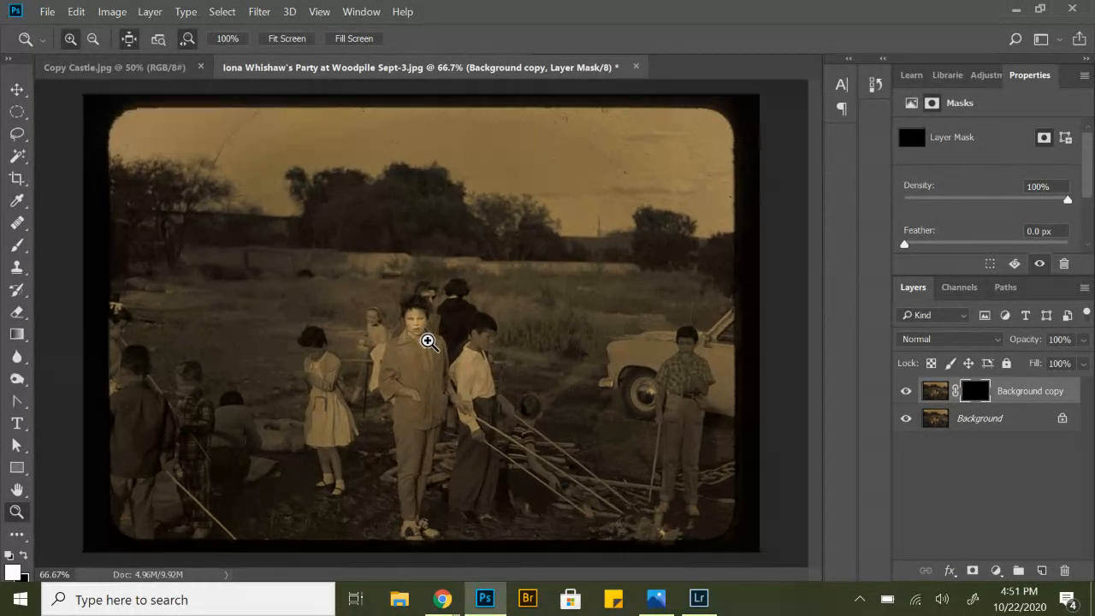
{"action": "left_click", "coordinate": [428, 340]}
{"action": "left_click", "coordinate": [426, 340]}
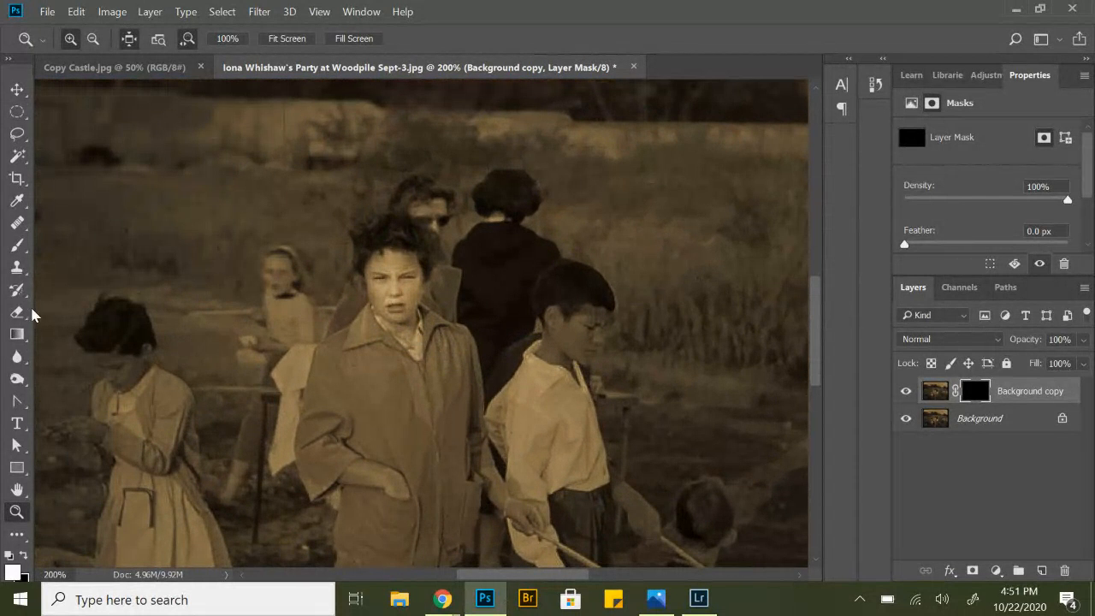
{"action": "left_click", "coordinate": [16, 245]}
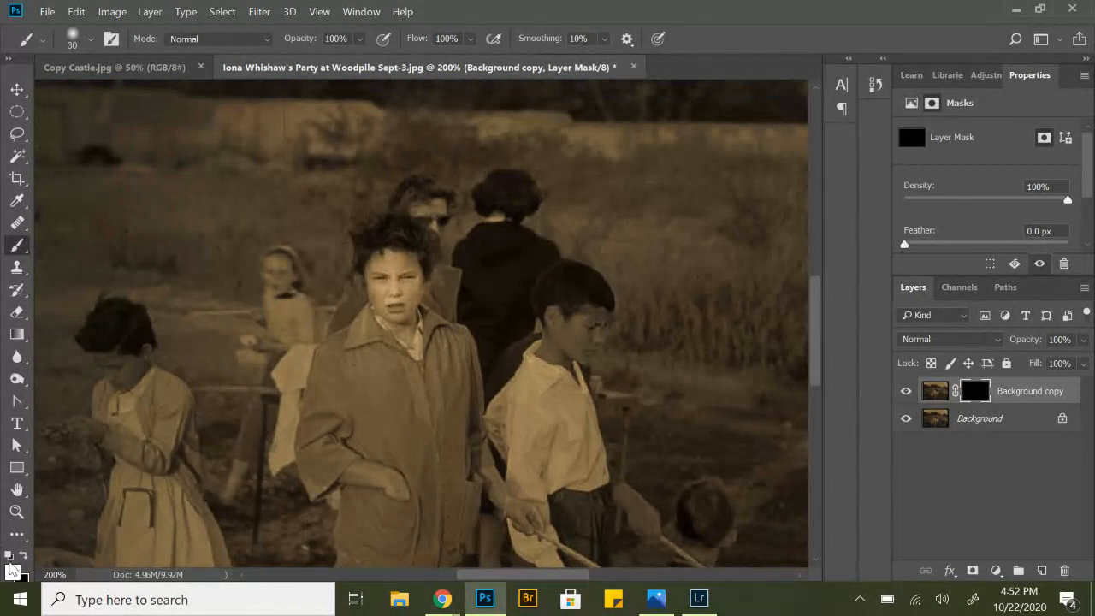
{"action": "left_click", "coordinate": [13, 571]}
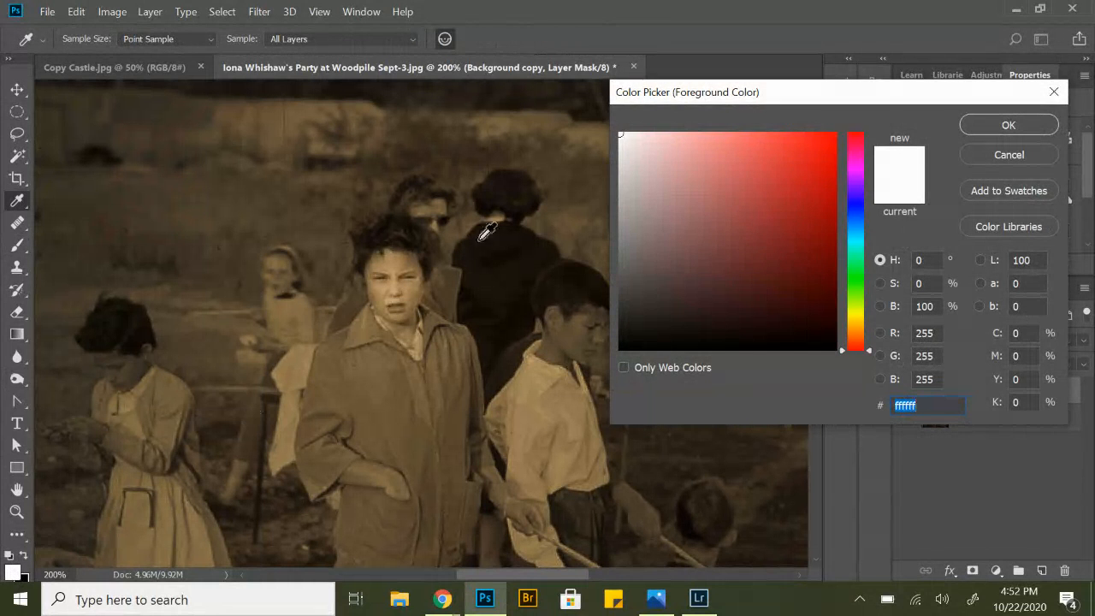
{"action": "left_click", "coordinate": [624, 138]}
{"action": "left_click", "coordinate": [622, 132]}
{"action": "left_click", "coordinate": [967, 126]}
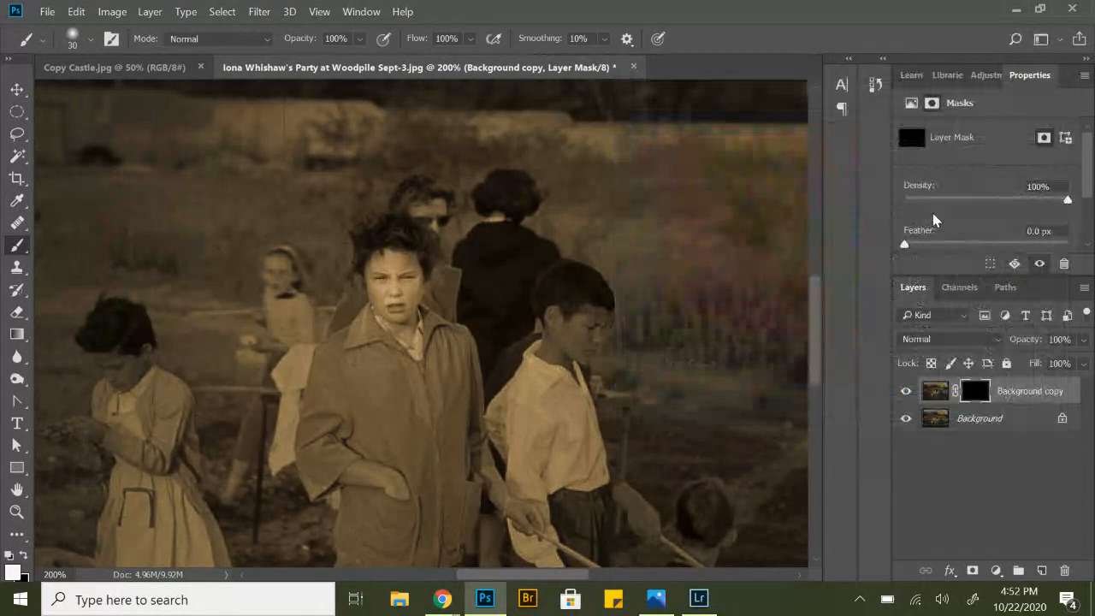
{"action": "mouse_move", "coordinate": [396, 276]}
{"action": "left_mouse_down"}
{"action": "mouse_move", "coordinate": [414, 262]}
{"action": "mouse_move", "coordinate": [381, 254]}
{"action": "left_mouse_up"}
{"action": "key", "text": "ctrl+z"}
{"action": "mouse_move", "coordinate": [407, 275]}
{"action": "left_mouse_down"}
{"action": "mouse_move", "coordinate": [378, 301]}
{"action": "mouse_move", "coordinate": [402, 312]}
{"action": "mouse_move", "coordinate": [415, 276]}
{"action": "mouse_move", "coordinate": [388, 267]}
{"action": "mouse_move", "coordinate": [382, 297]}
{"action": "mouse_move", "coordinate": [398, 317]}
{"action": "mouse_move", "coordinate": [415, 267]}
{"action": "mouse_move", "coordinate": [397, 259]}
{"action": "mouse_move", "coordinate": [379, 286]}
{"action": "mouse_move", "coordinate": [394, 322]}
{"action": "mouse_move", "coordinate": [435, 285]}
{"action": "mouse_move", "coordinate": [395, 271]}
{"action": "left_mouse_up"}
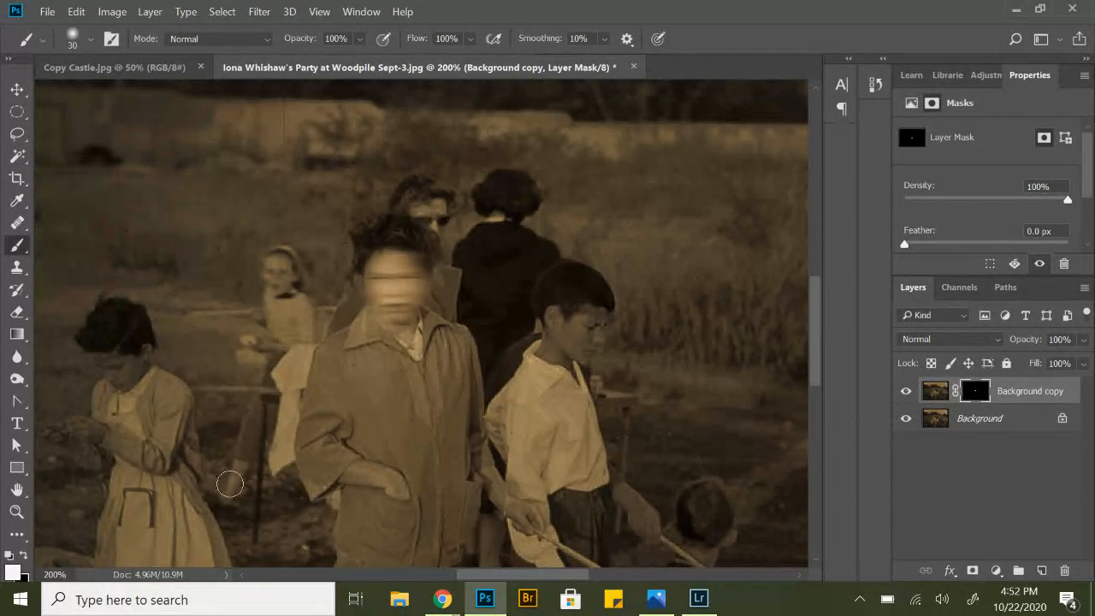
Compare the whole photo with and without the face blur by toggling the Background copy layer's visibility.
{"action": "left_click", "coordinate": [15, 511]}
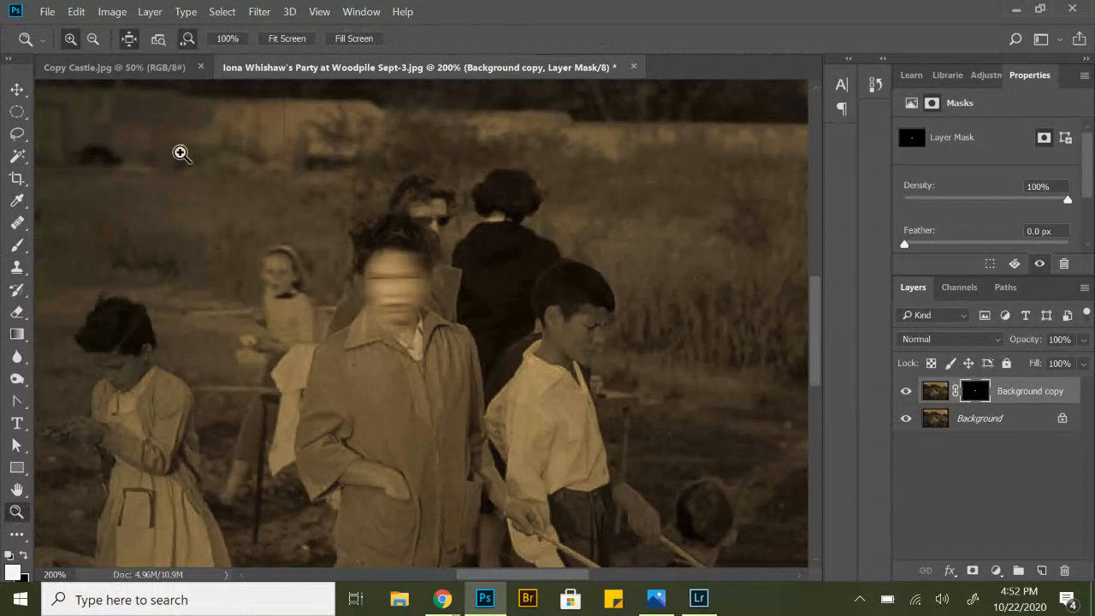
{"action": "left_click", "coordinate": [282, 39]}
{"action": "left_click", "coordinate": [905, 417]}
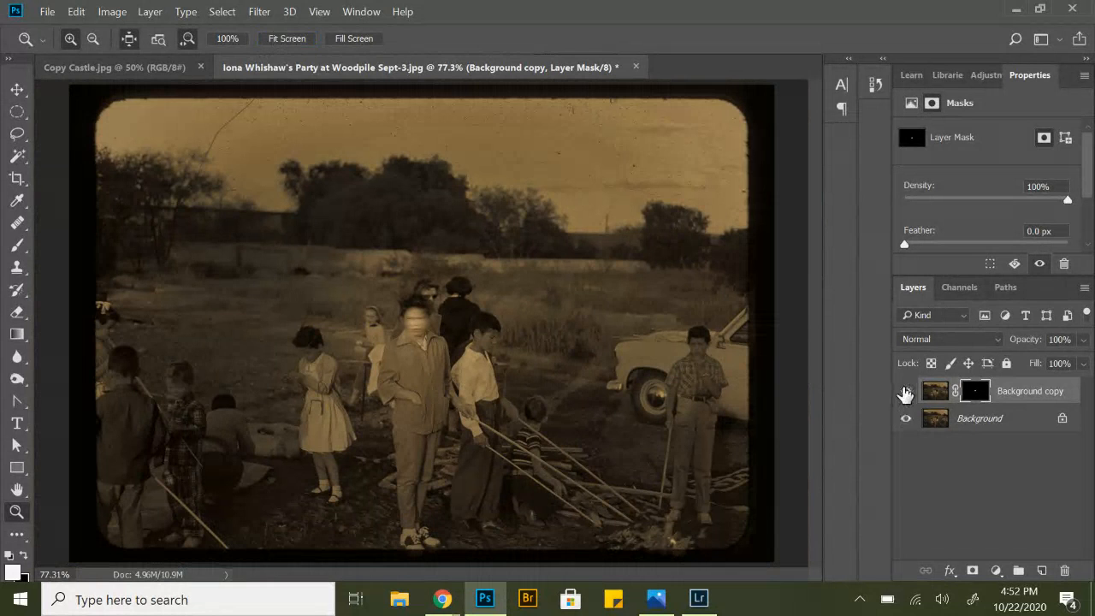
{"action": "left_click", "coordinate": [905, 393]}
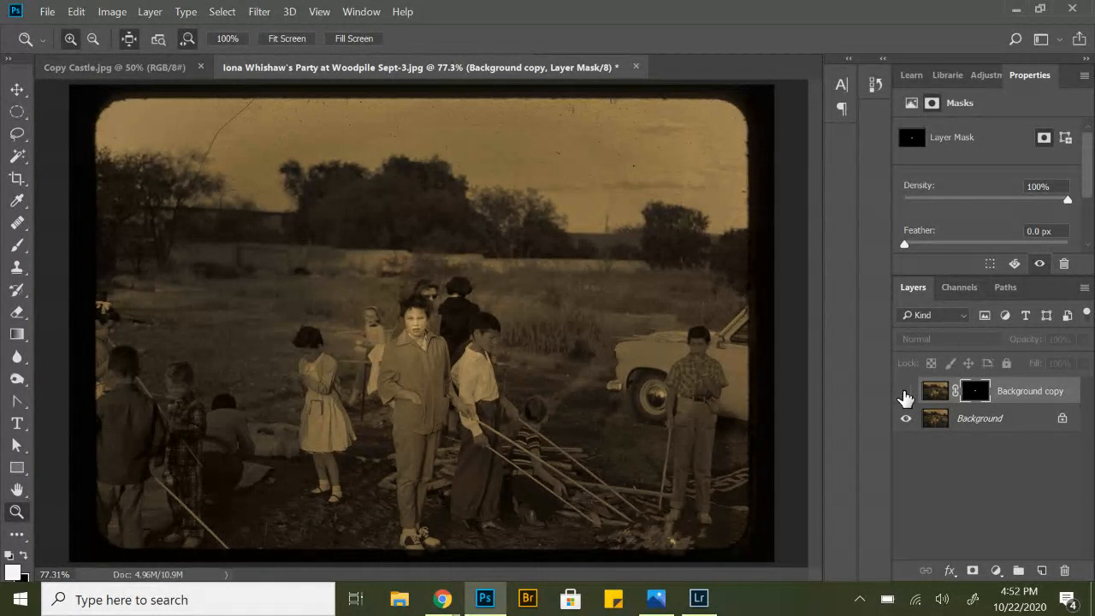
{"action": "left_click", "coordinate": [905, 393]}
{"action": "left_click", "coordinate": [905, 394]}
{"action": "left_click", "coordinate": [905, 393]}
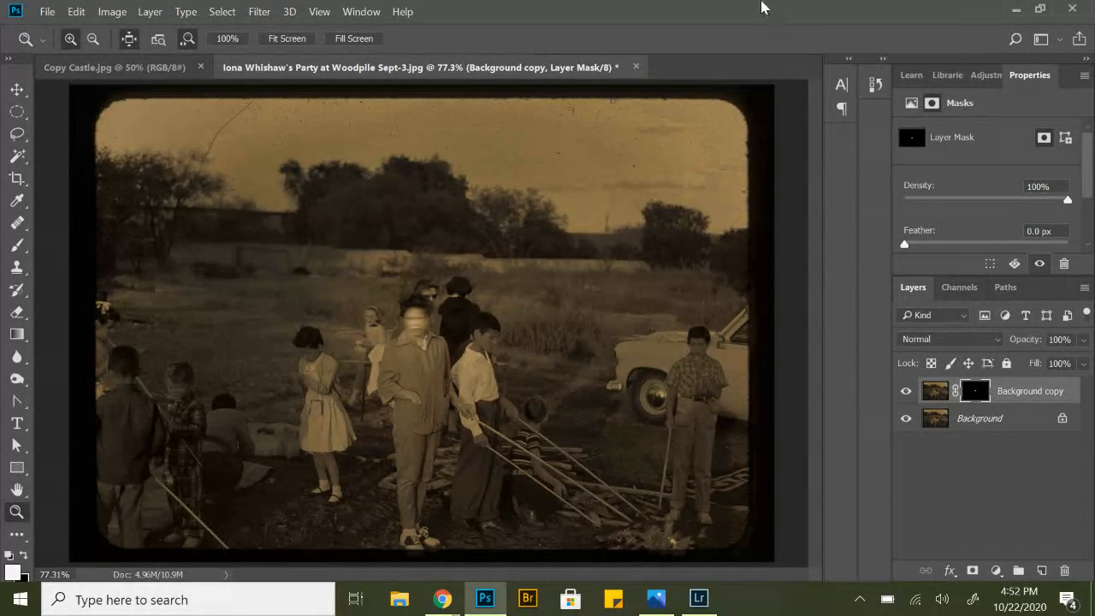
{"action": "left_click", "coordinate": [47, 13]}
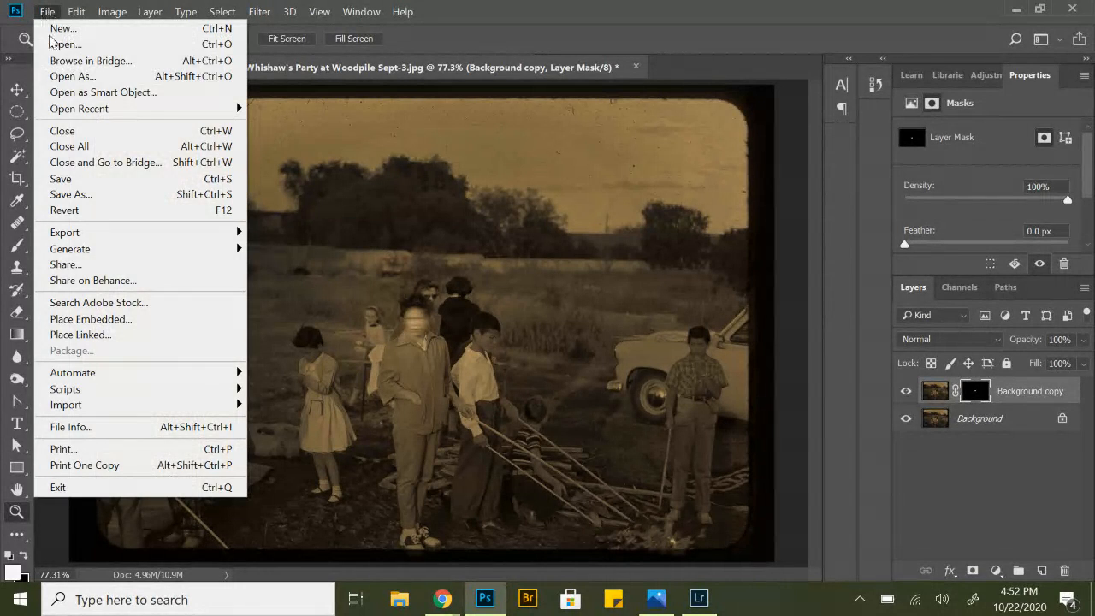
{"action": "left_click", "coordinate": [78, 182]}
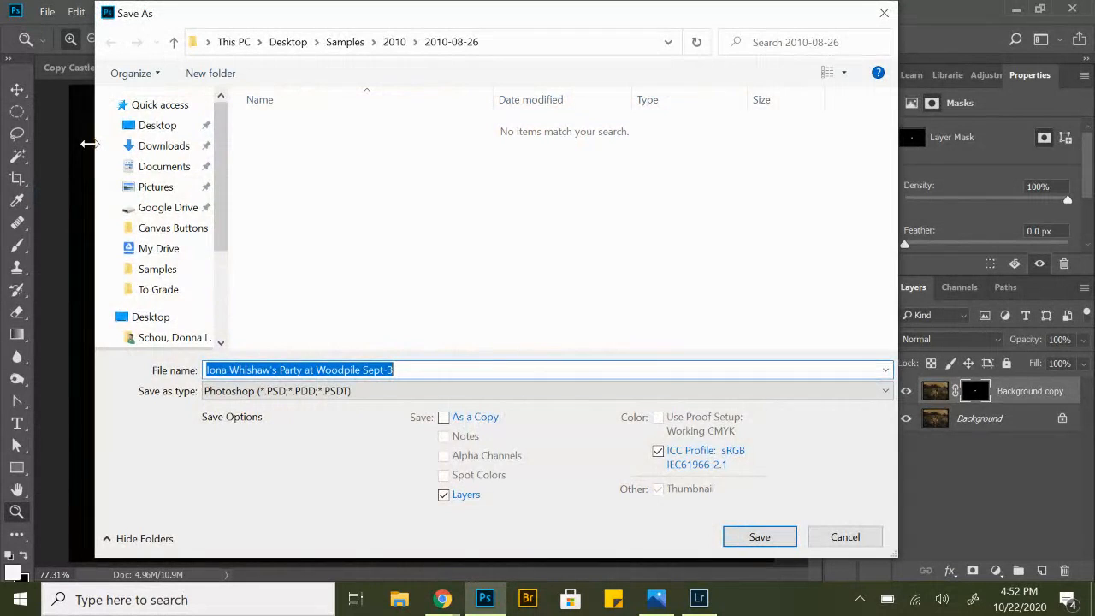
{"action": "left_click", "coordinate": [374, 392]}
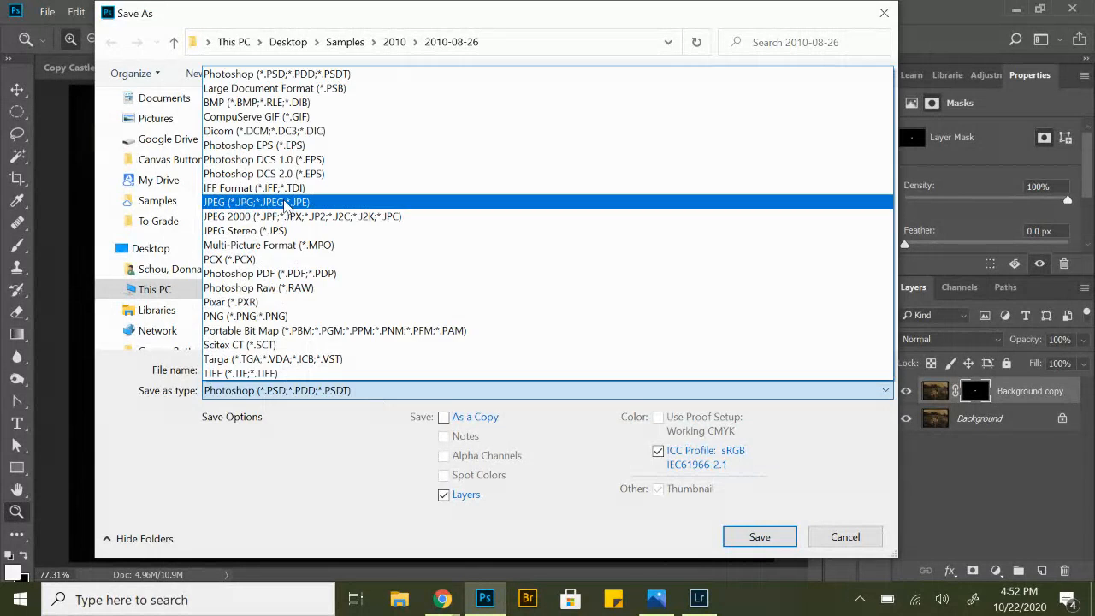
{"action": "left_click", "coordinate": [282, 203]}
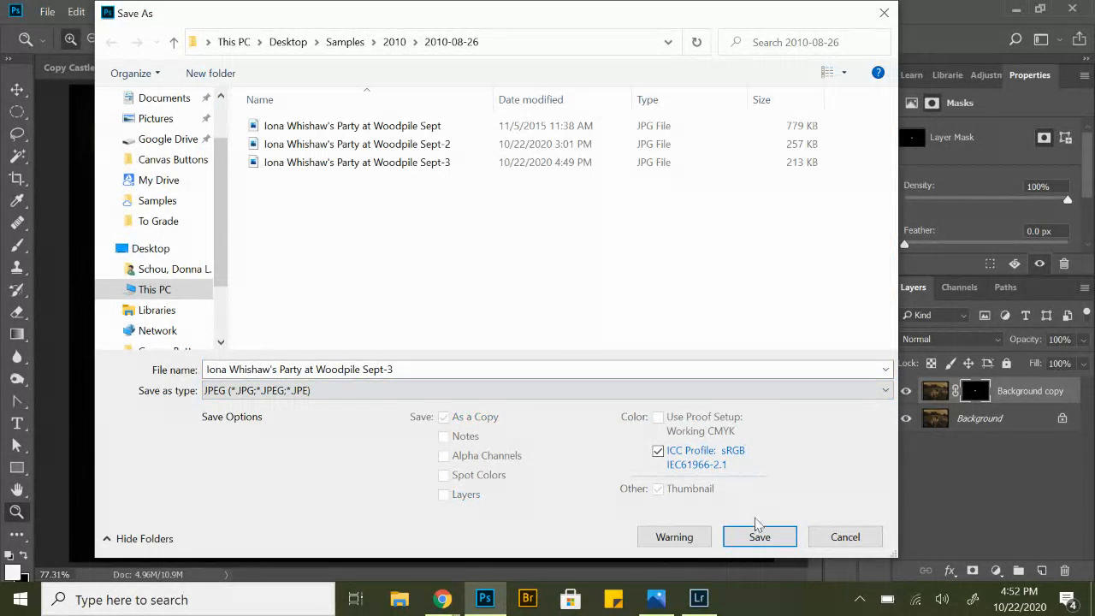
{"action": "left_click", "coordinate": [843, 537]}
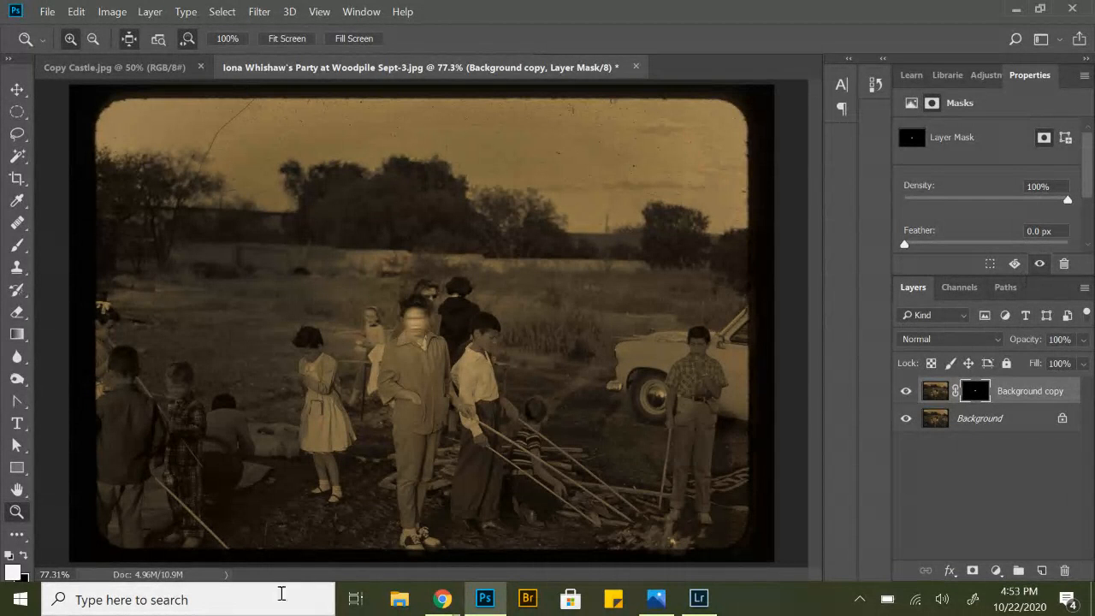
Minimize the Photoshop, Lightroom and Photos windows to return to the desktop.
{"action": "mouse_move", "coordinate": [485, 599]}
{"action": "left_click", "coordinate": [1020, 10]}
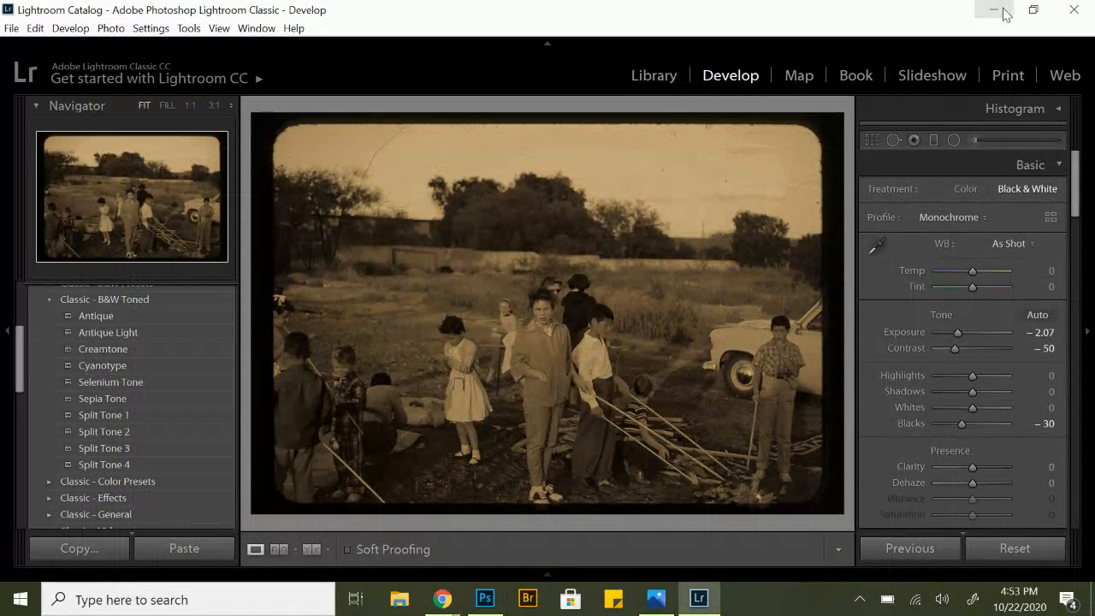
{"action": "left_click", "coordinate": [995, 12]}
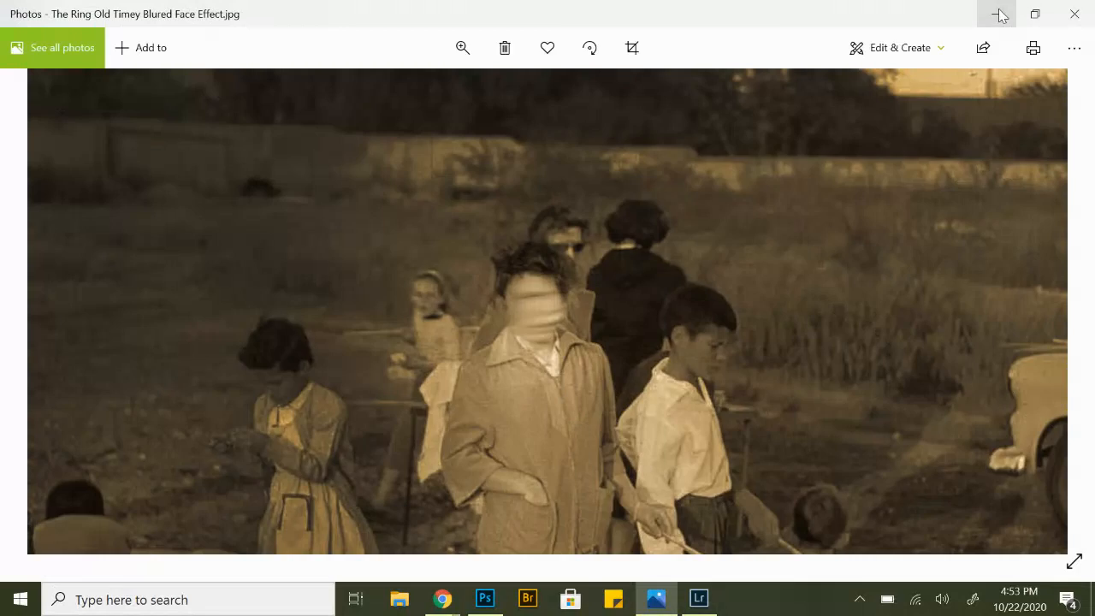
{"action": "left_click", "coordinate": [1000, 15]}
{"action": "left_click", "coordinate": [999, 13]}
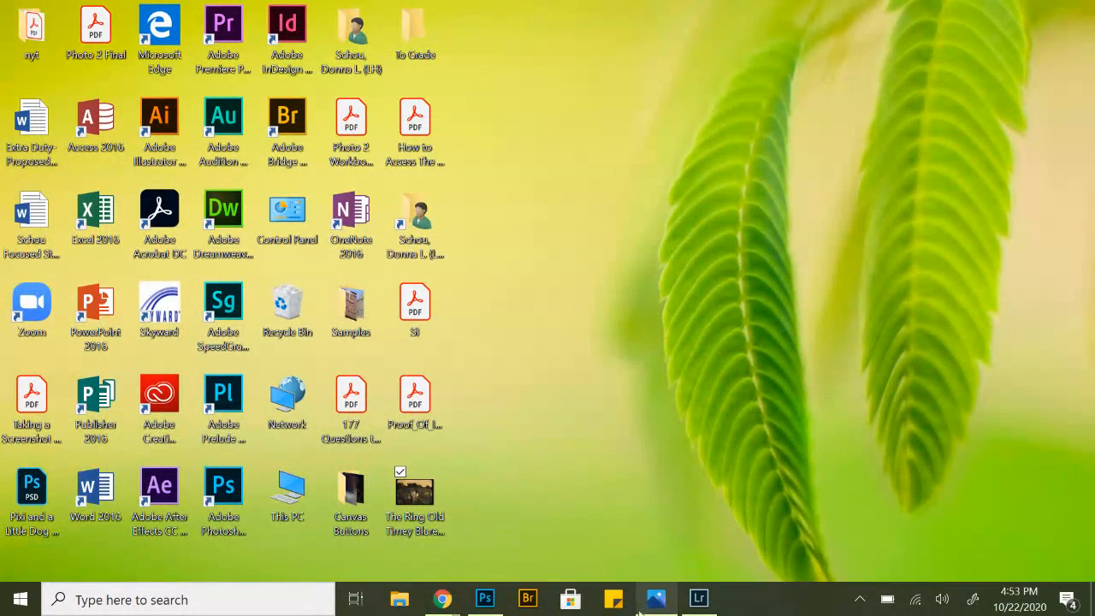
{"action": "mouse_move", "coordinate": [443, 601]}
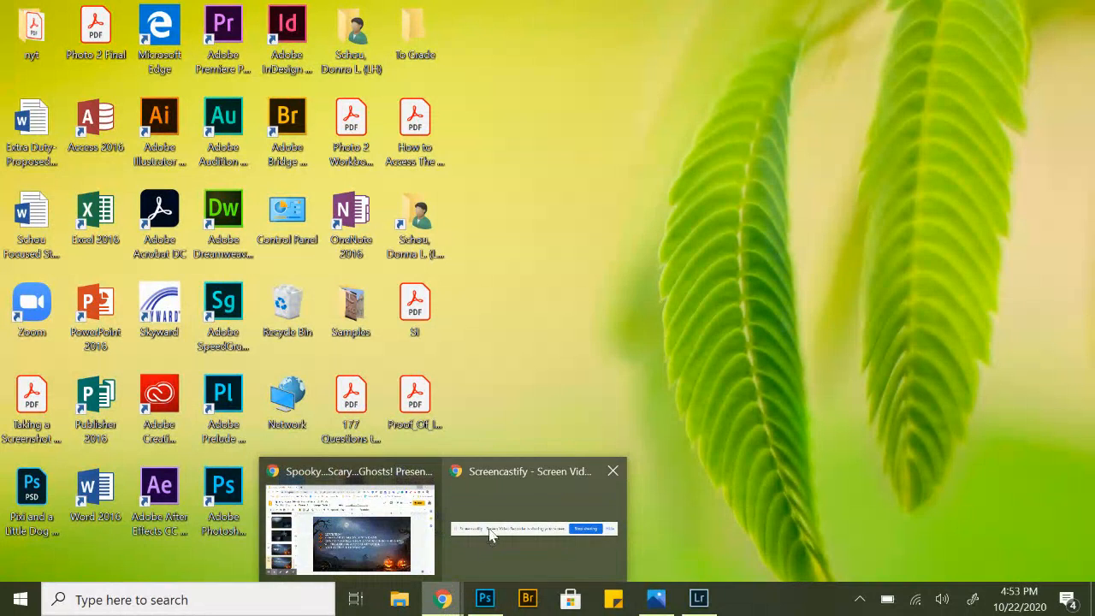